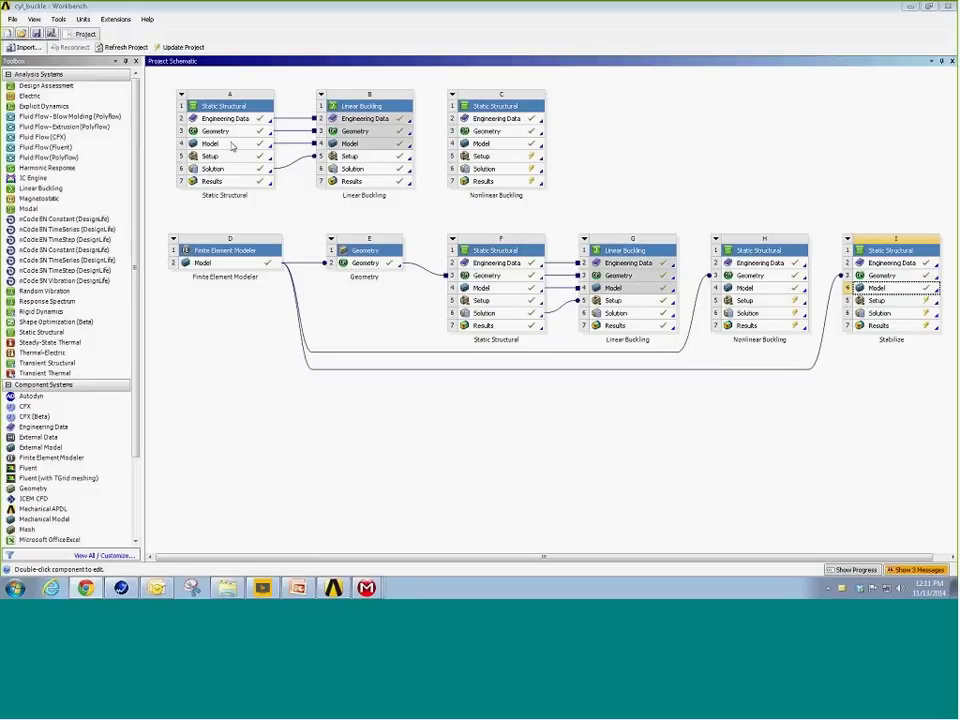
Bring the 'Multiple Systems - Mechanical' session with the cylinder model to the front.
mouse_move(366, 588)
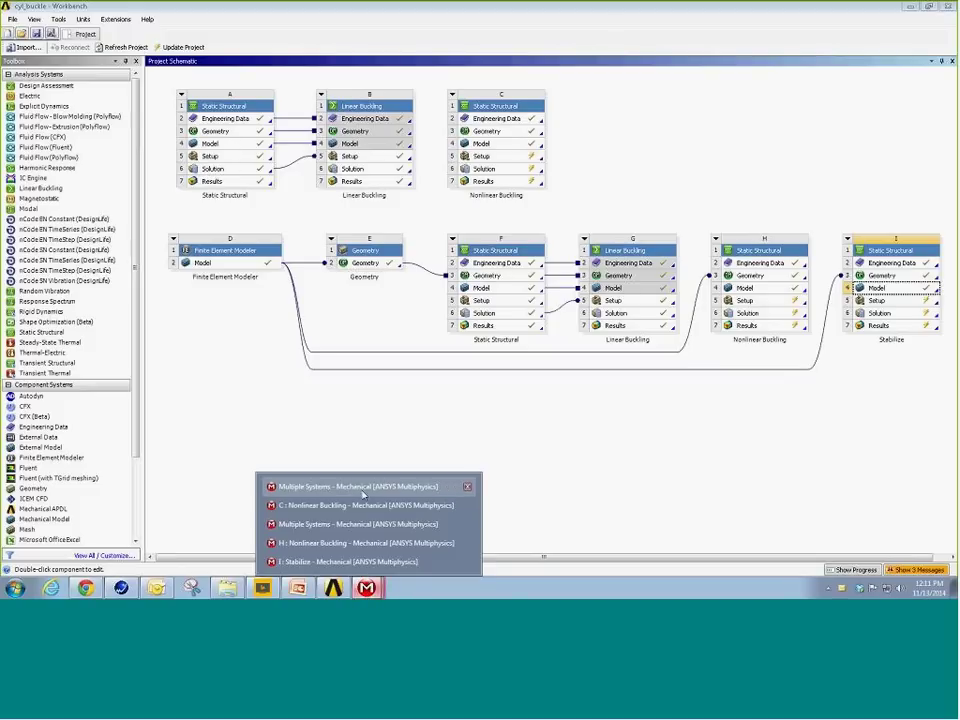
left_click(364, 482)
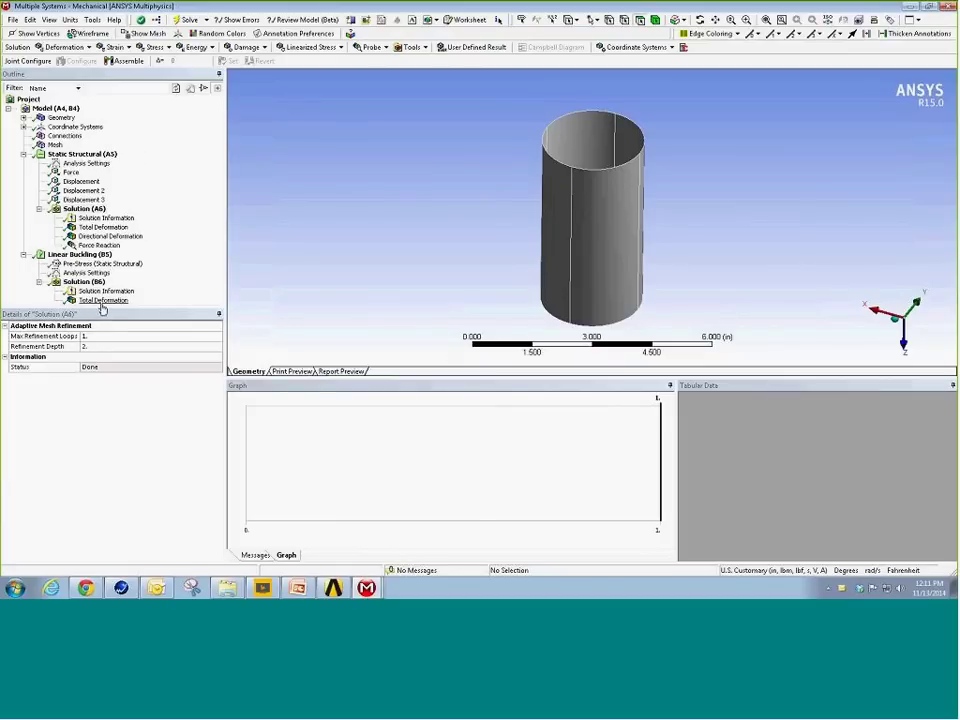
Display the cylinder's mesh and rotate it to view end-on and upright.
left_click(55, 145)
left_click_drag(480, 195, 408, 231)
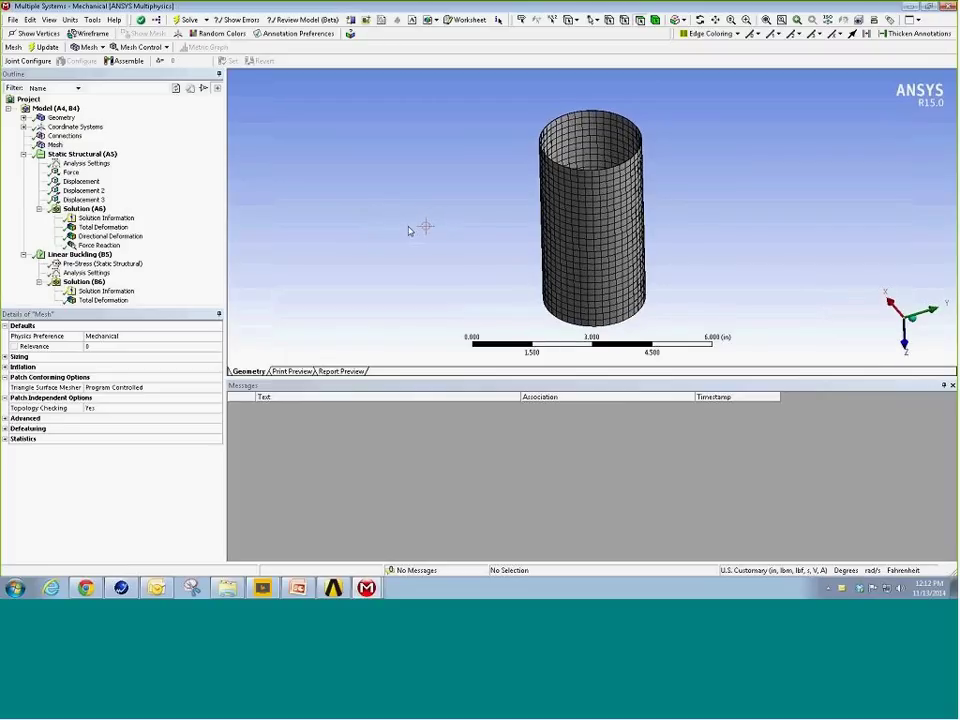
mouse_move(454, 204)
left_mouse_down()
mouse_move(439, 242)
mouse_move(446, 203)
left_mouse_up()
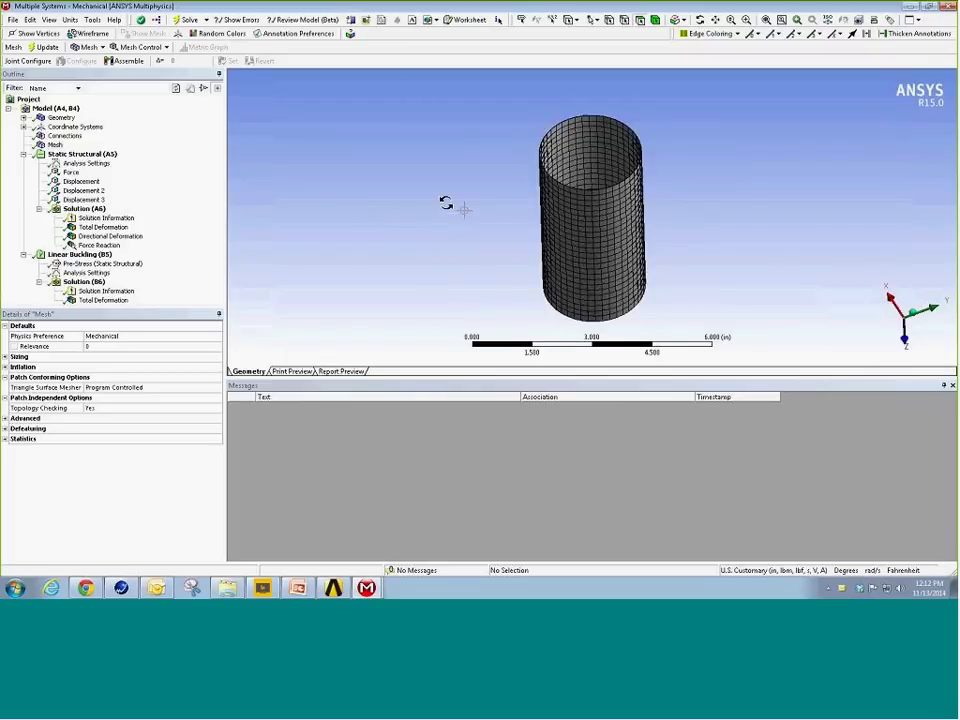
Inspect the 1 lbf Z-direction force on the cylinder's four top edges.
left_click(71, 172)
left_click_drag(401, 172, 579, 296)
left_click_drag(476, 241, 452, 251)
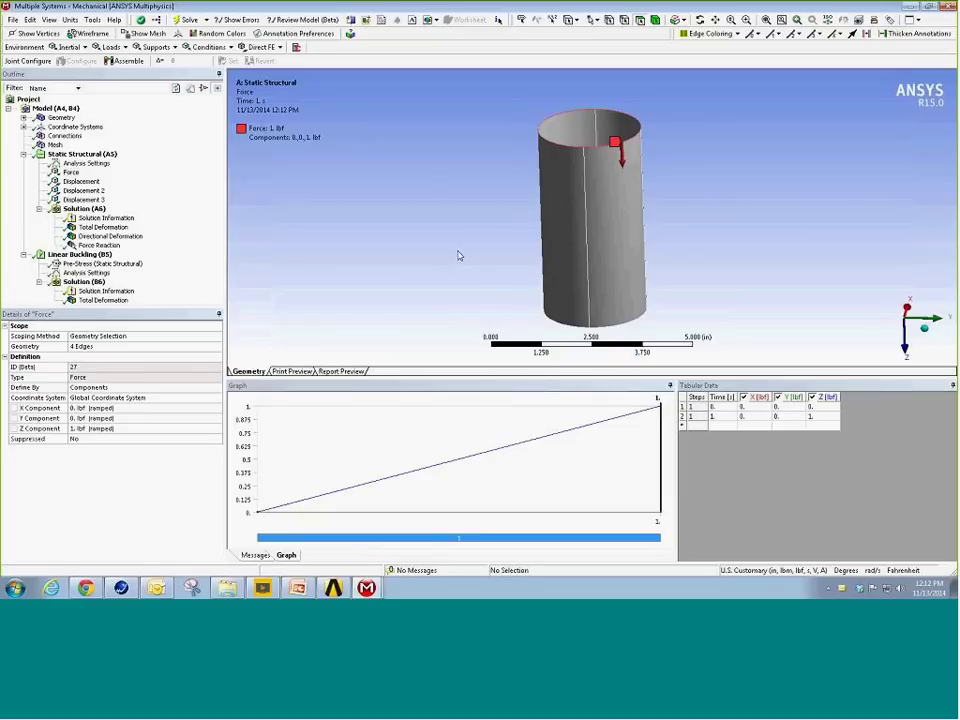
Review the static total deformation (max 6.0493e-6 in), then select the Linear Buckling Pre-Stress.
left_click(103, 227)
left_click_drag(514, 214, 437, 215)
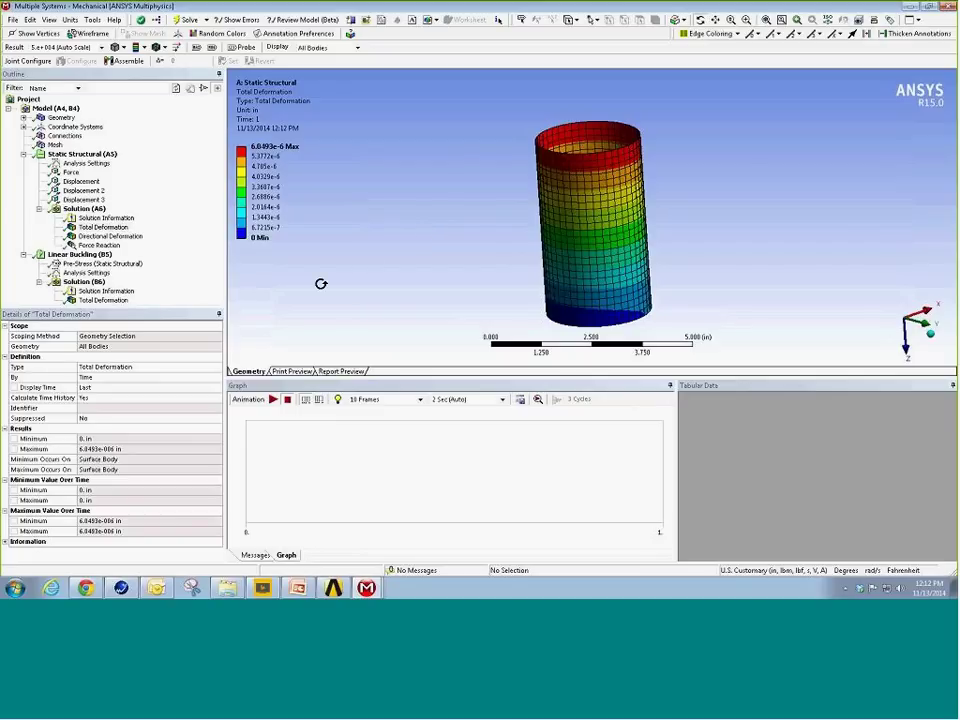
left_click(86, 264)
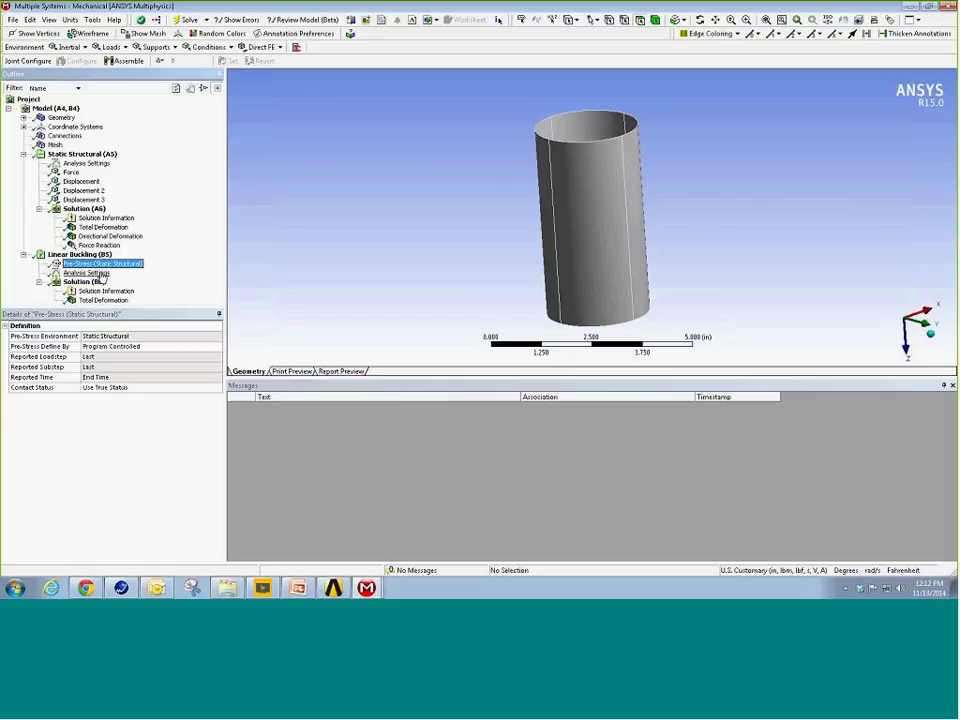
Check Max Modes to Find = 1 and view the mode 1 load multiplier 1549.2.
left_click(100, 274)
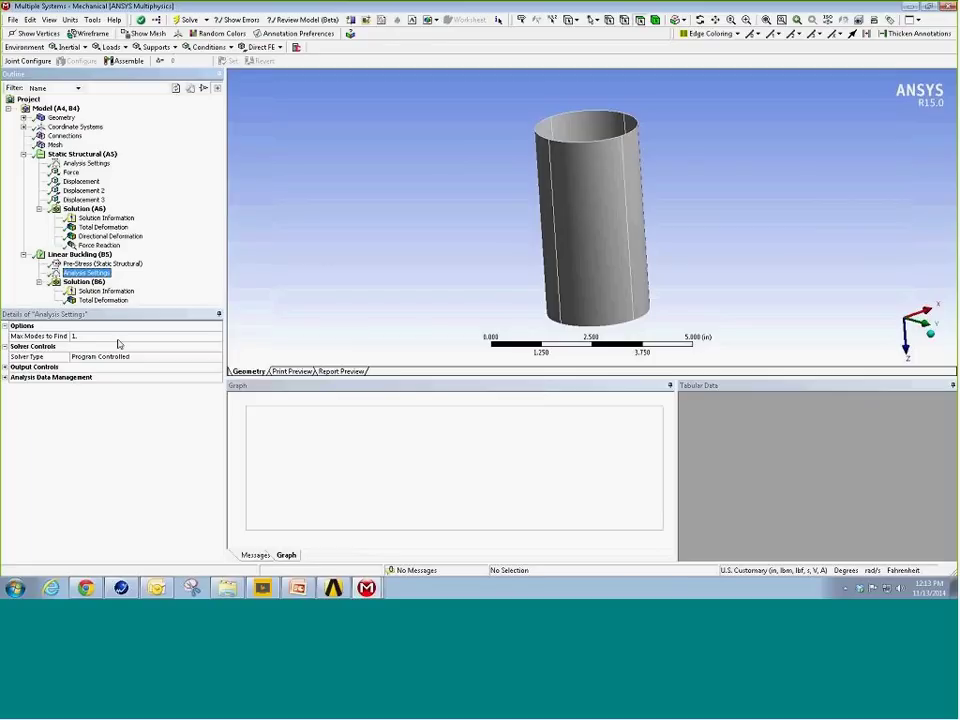
left_click(82, 282)
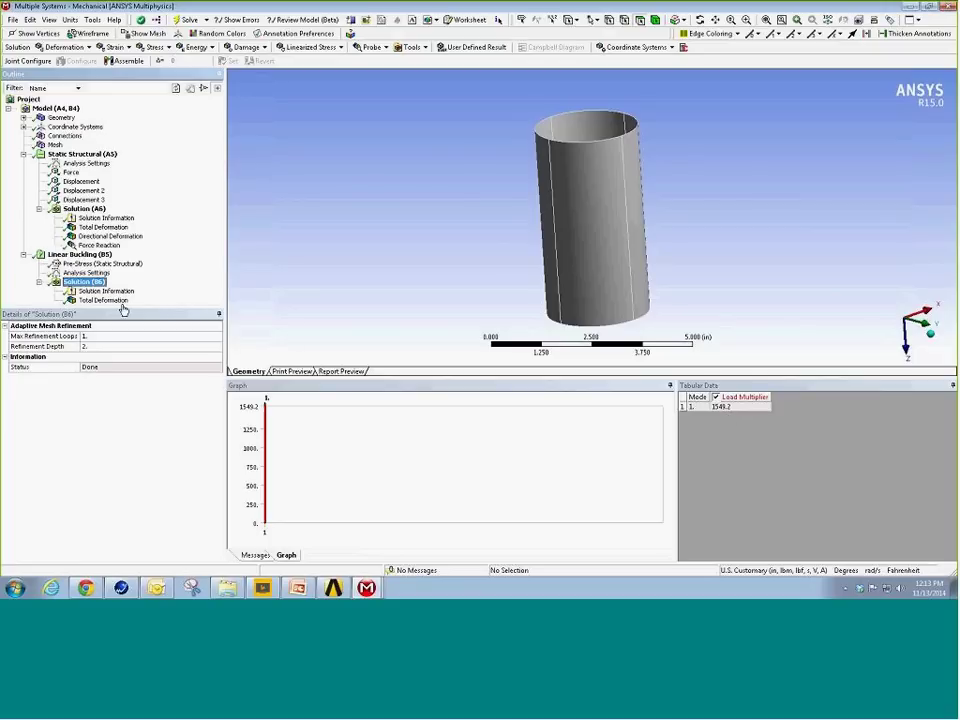
Display the first buckling mode shape and rotate the buckled cylinder to inspect it.
left_click(104, 301)
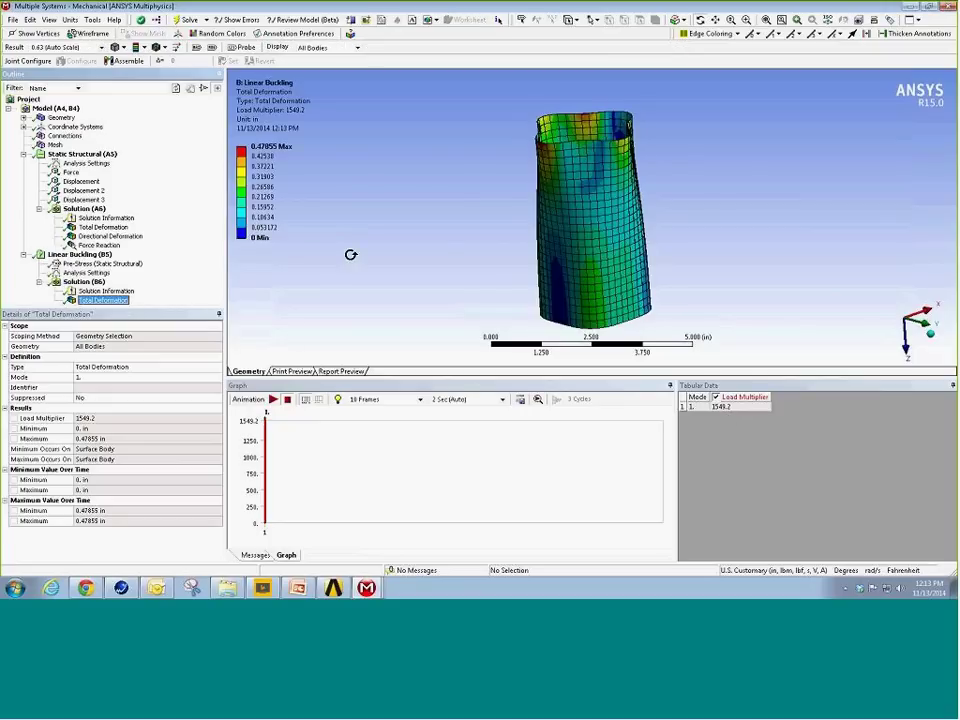
left_click_drag(459, 223, 445, 246)
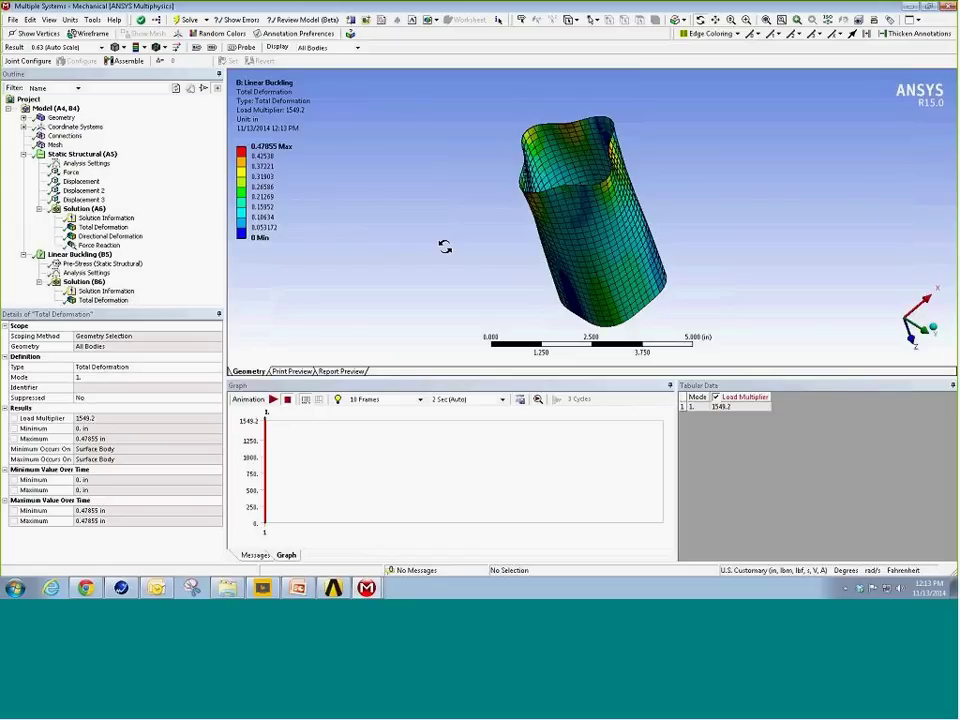
left_click_drag(585, 252, 592, 325)
left_click_drag(596, 280, 605, 236)
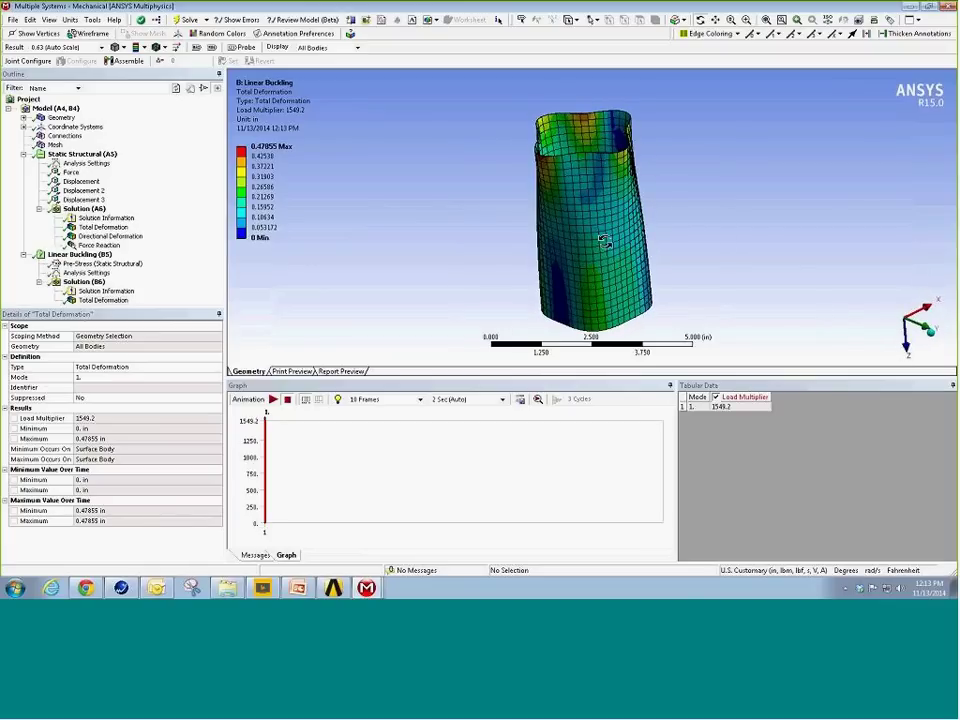
Switch to PowerPoint and run the slide show to slide 14, 'Nonlinear Buckling'.
left_click(908, 7)
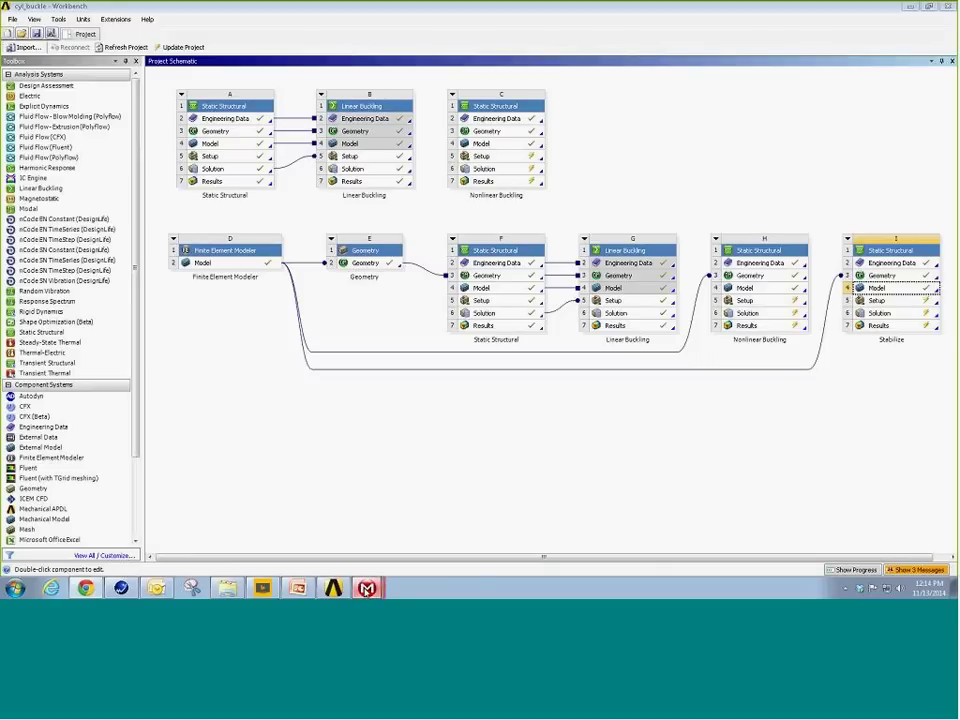
left_click(367, 588)
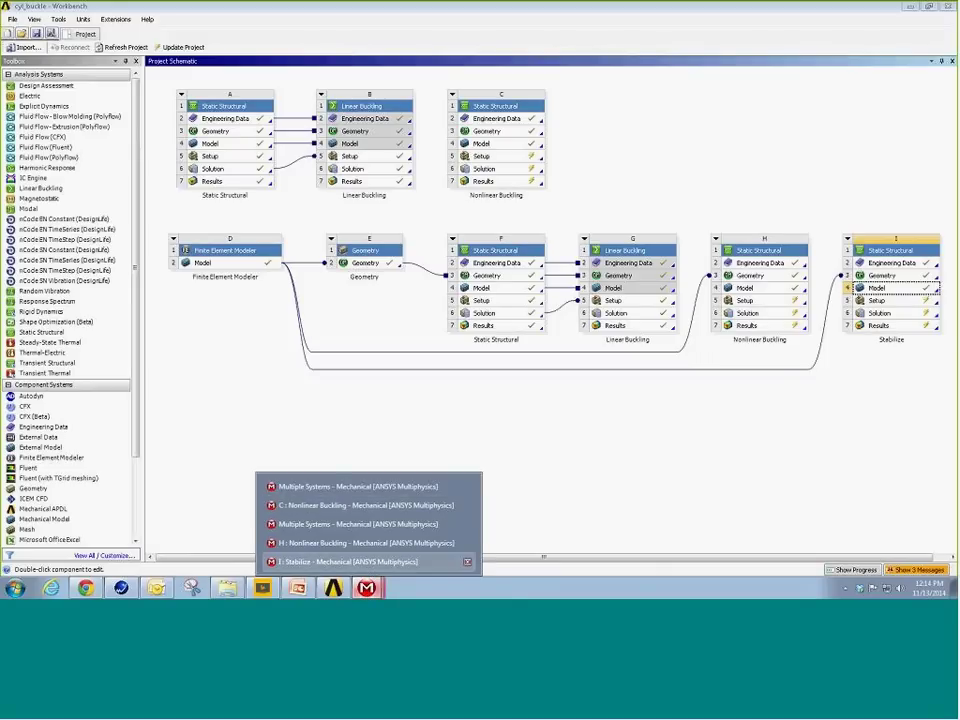
left_click(297, 588)
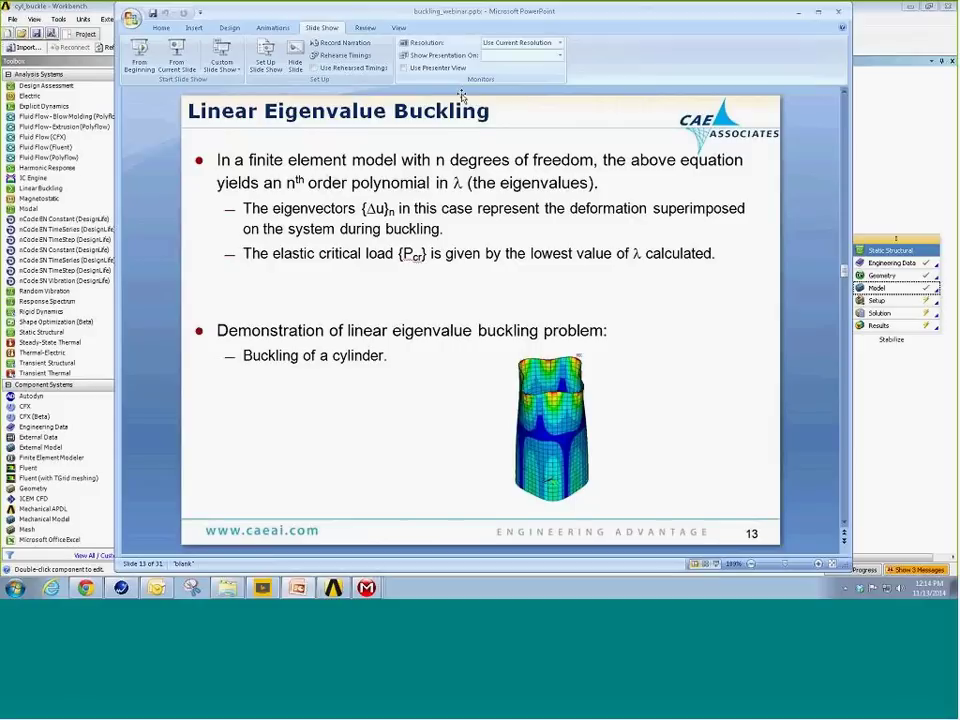
left_click(174, 56)
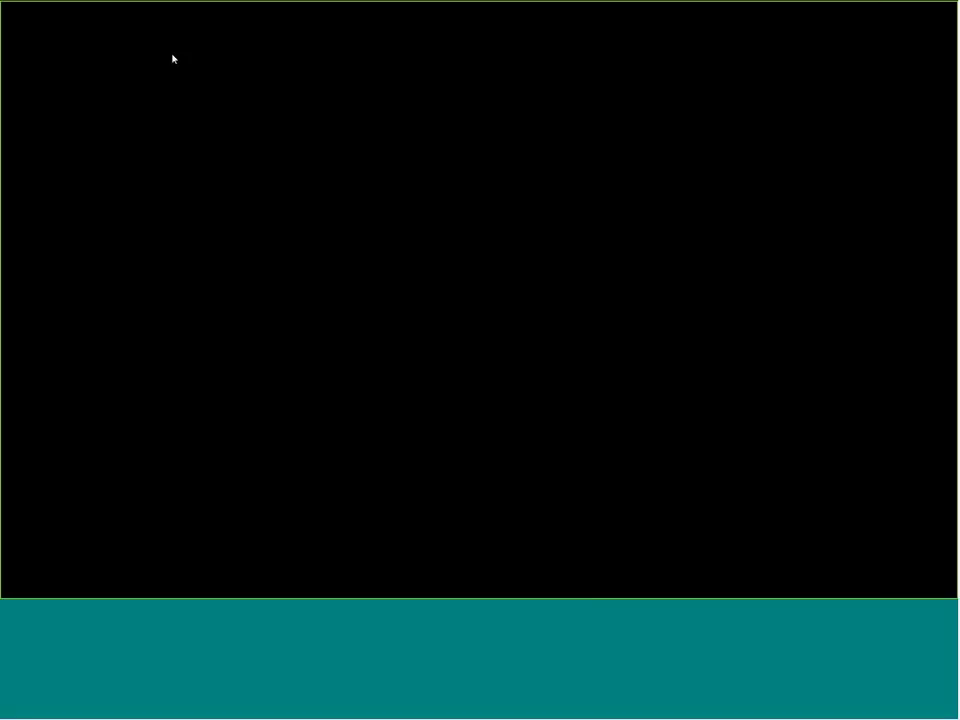
left_click(323, 163)
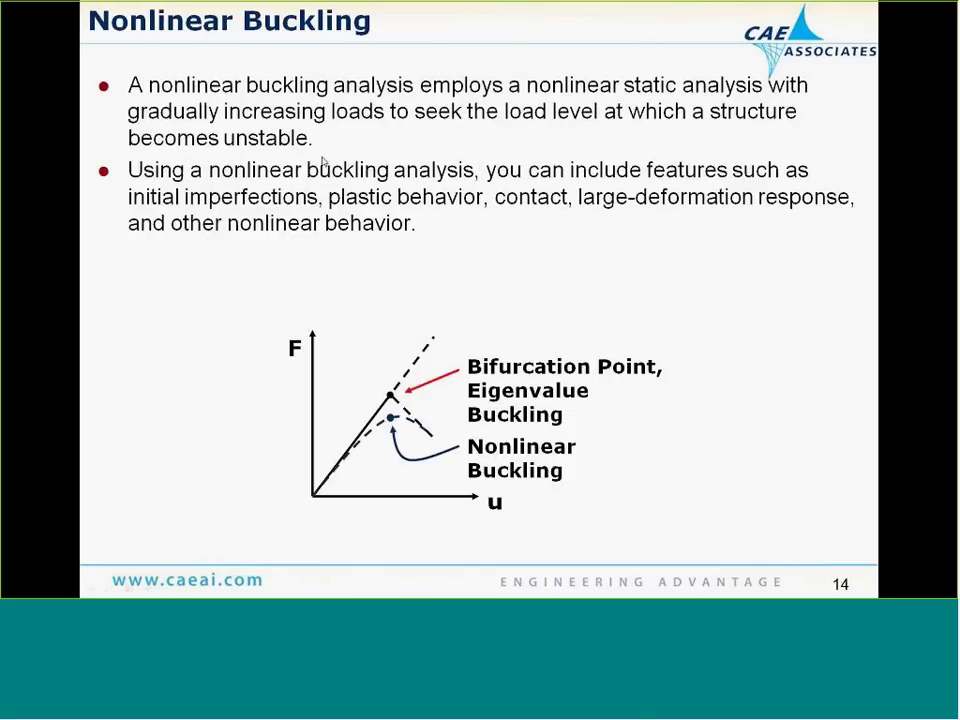
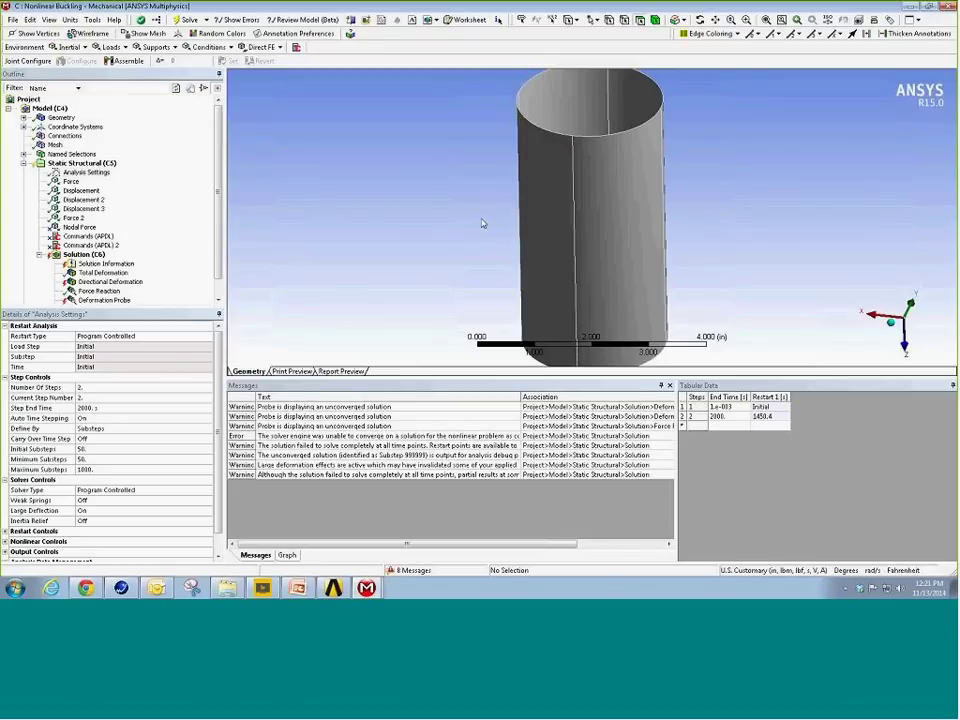
Display the cylinder's 2000 lbf force, three displacement supports and 1e-2 lbf Force 2 in a tilted view.
scroll(484, 223, "down", 1)
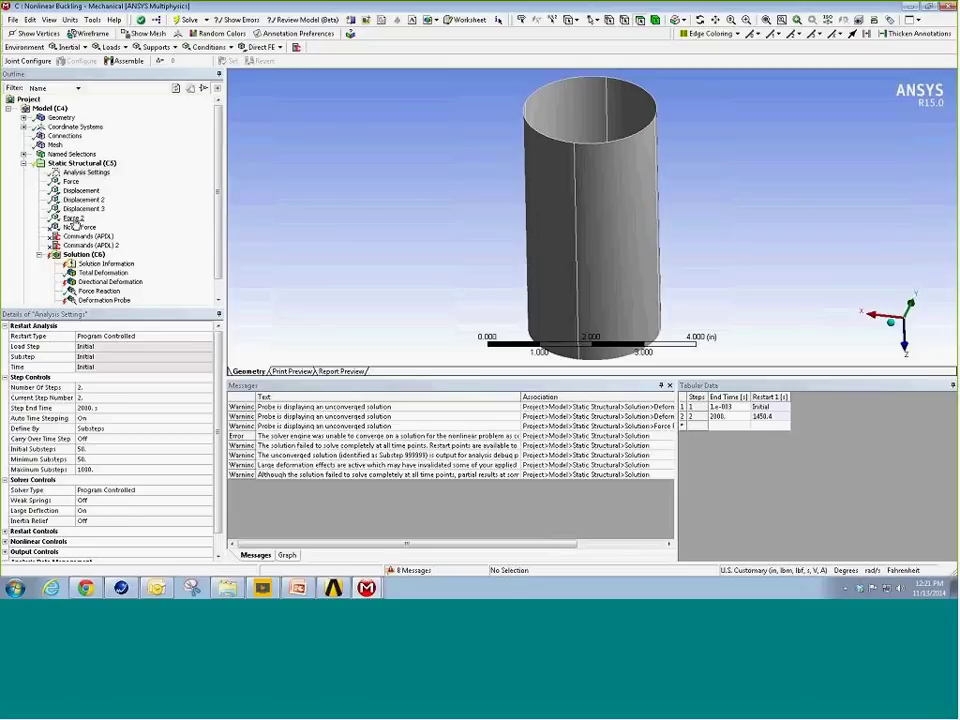
left_click(80, 162)
left_click_drag(369, 172, 365, 150)
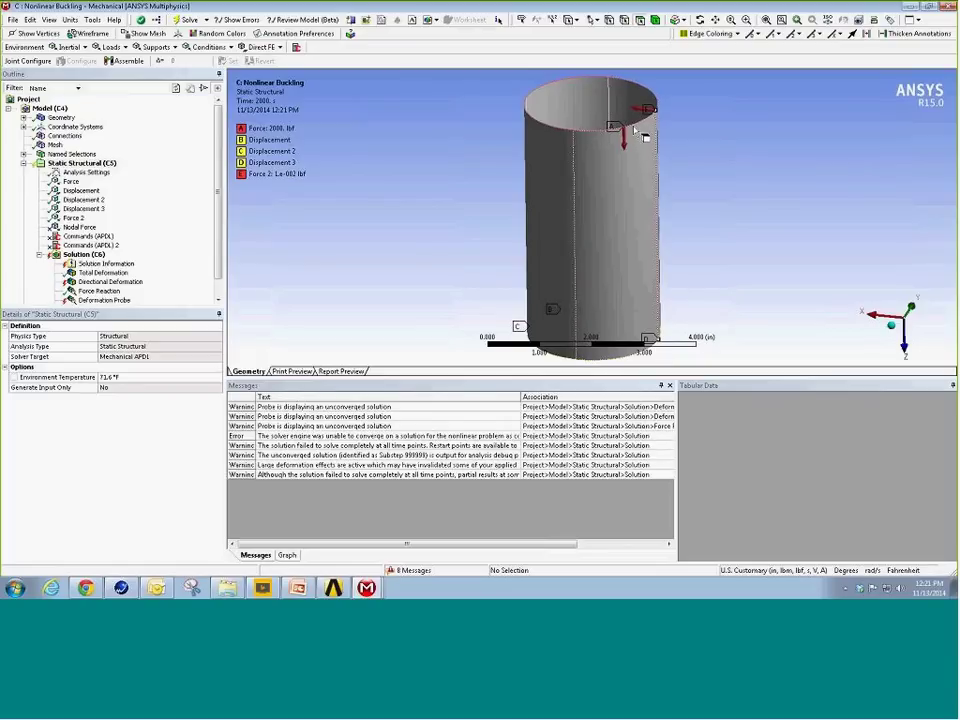
middle_click_drag(636, 136, 648, 132)
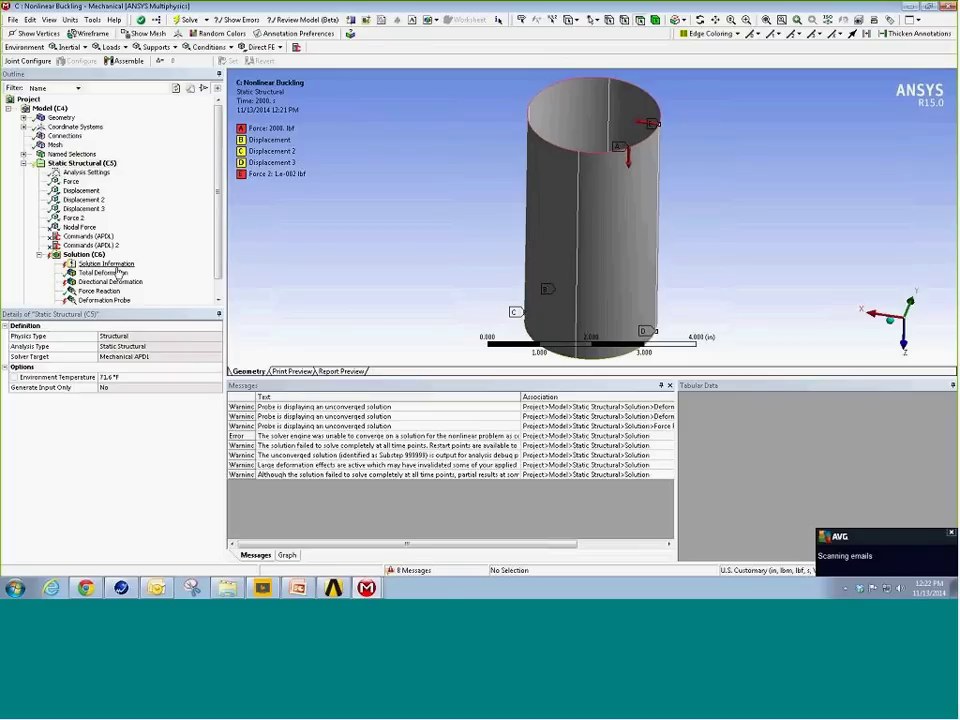
Review the displacement convergence history in Solution Information.
left_click(105, 265)
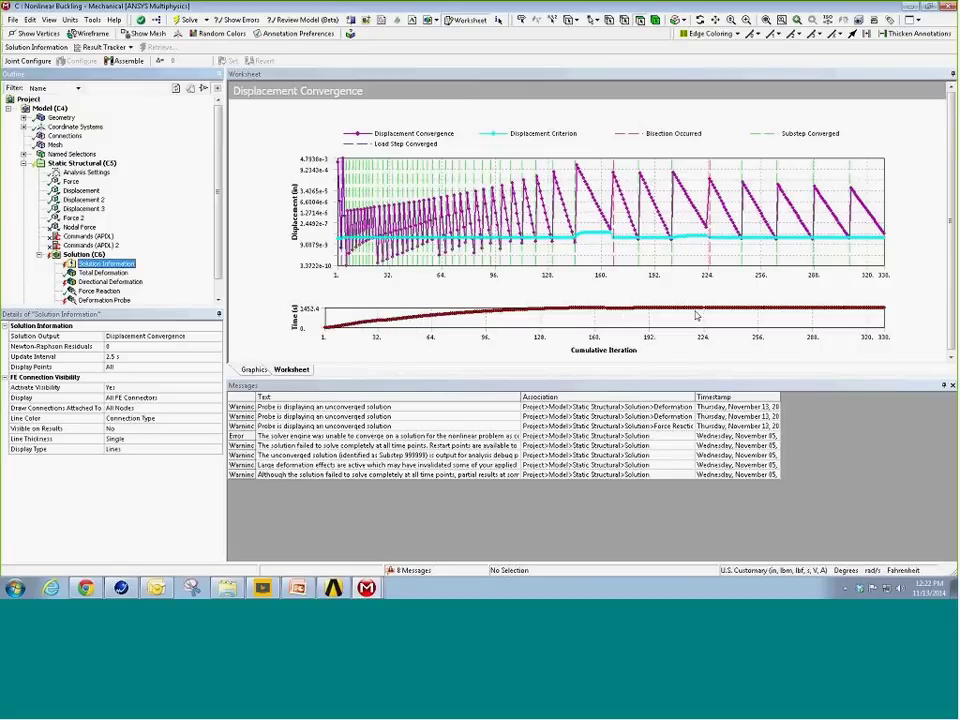
Show the cylinder's Total Deformation contour and time history, peaking near 0.0090107 in.
left_click(102, 273)
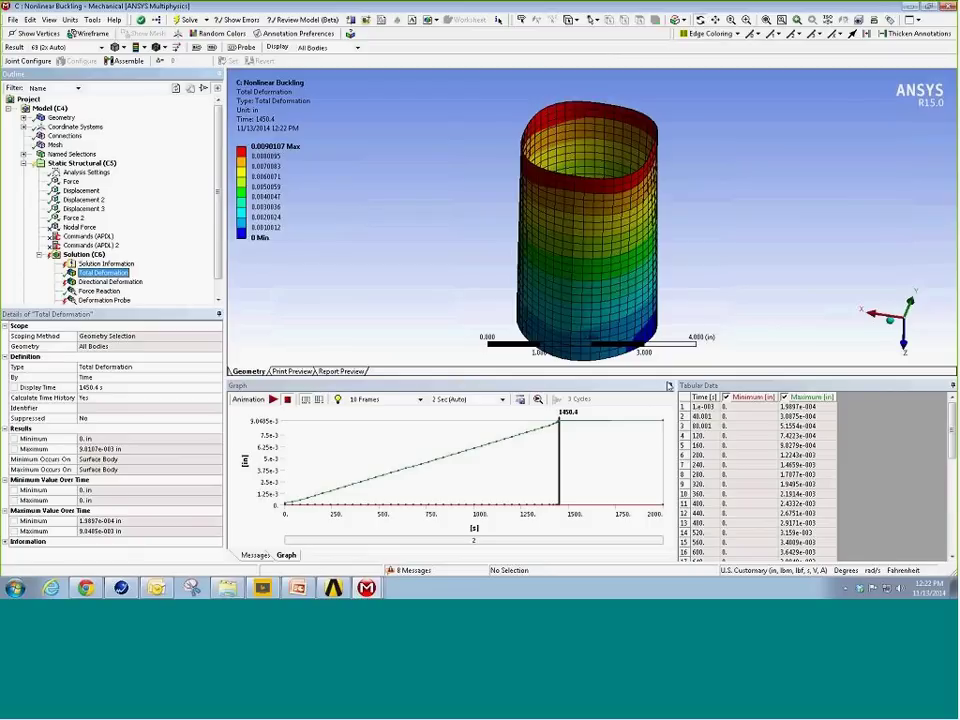
scroll(942, 446, "down", 9)
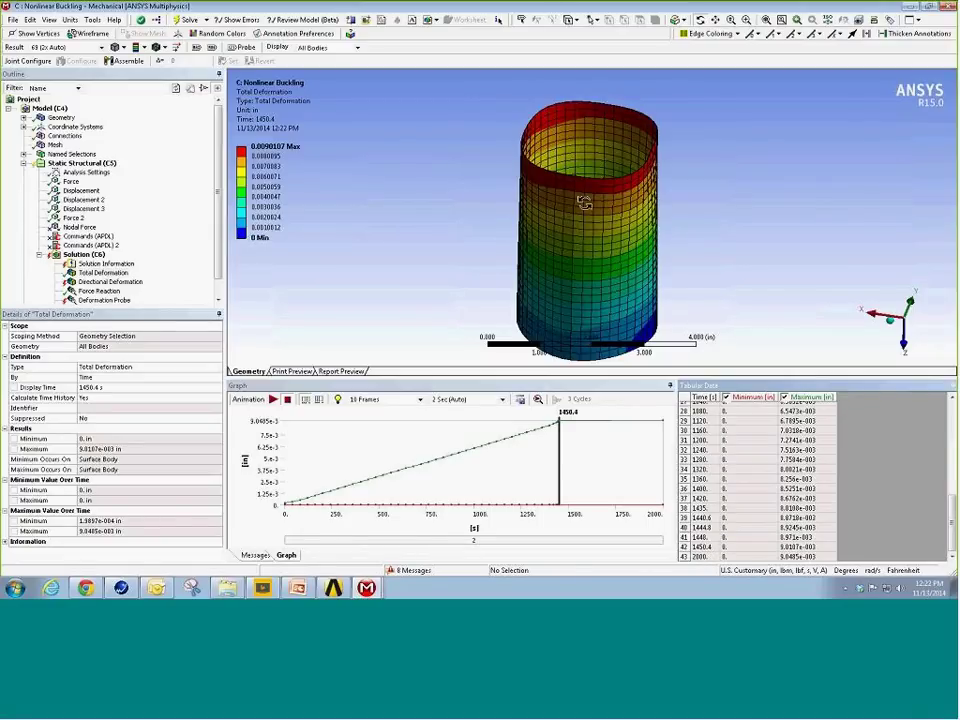
middle_click_drag(560, 220, 692, 210)
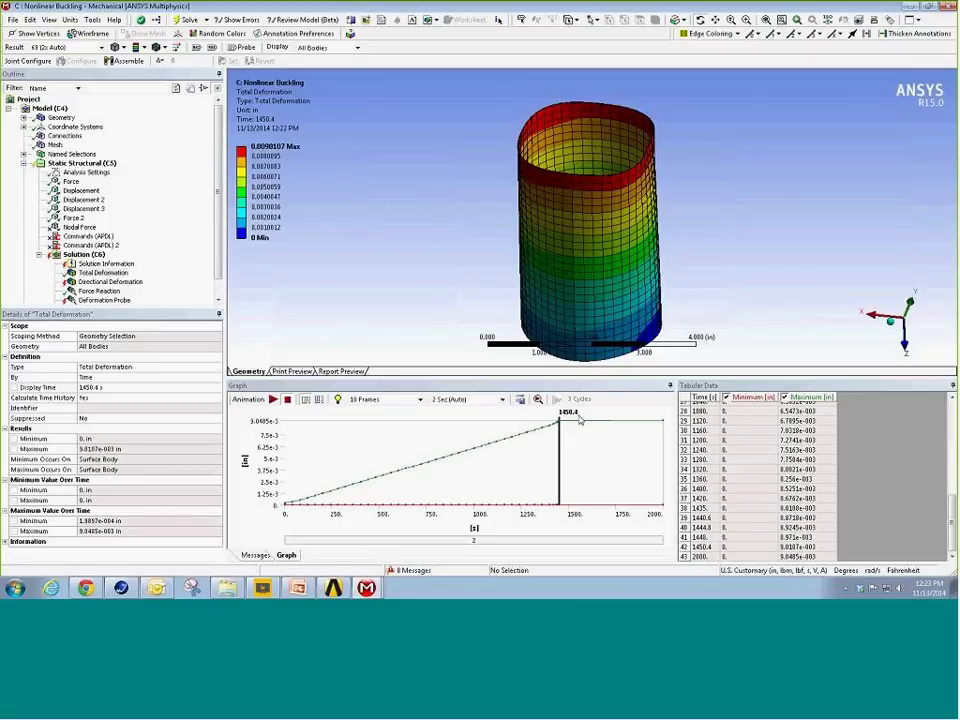
left_click(219, 271)
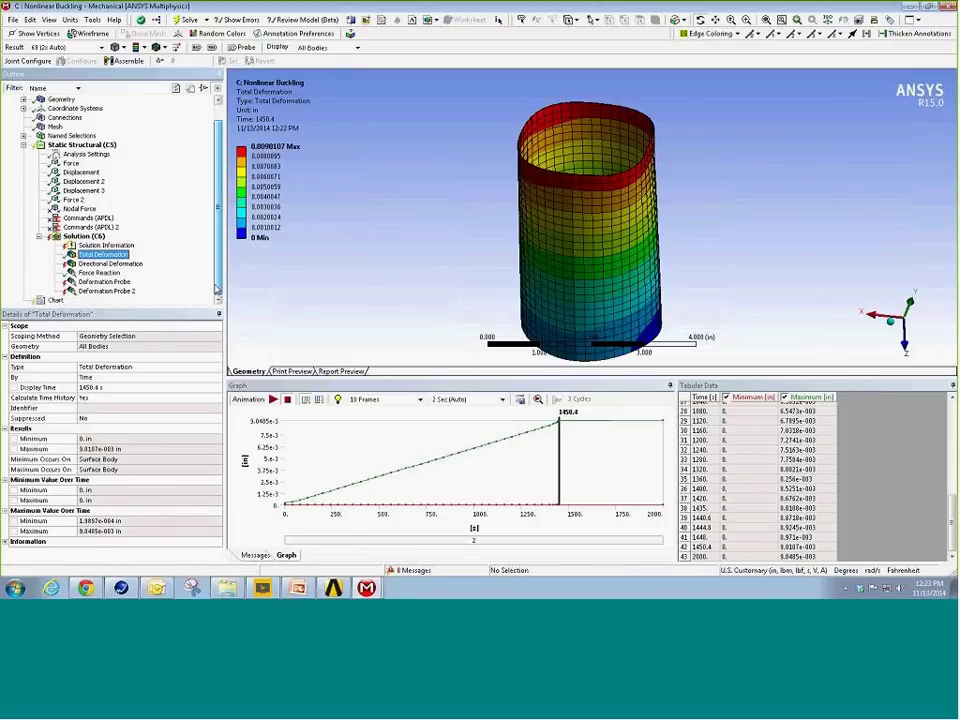
Review the Deformation Probe's X, Y, Z and total deflection (max 8.844e-3 in), then show the load-deflection Chart.
left_click(104, 282)
middle_click_drag(399, 133, 491, 184)
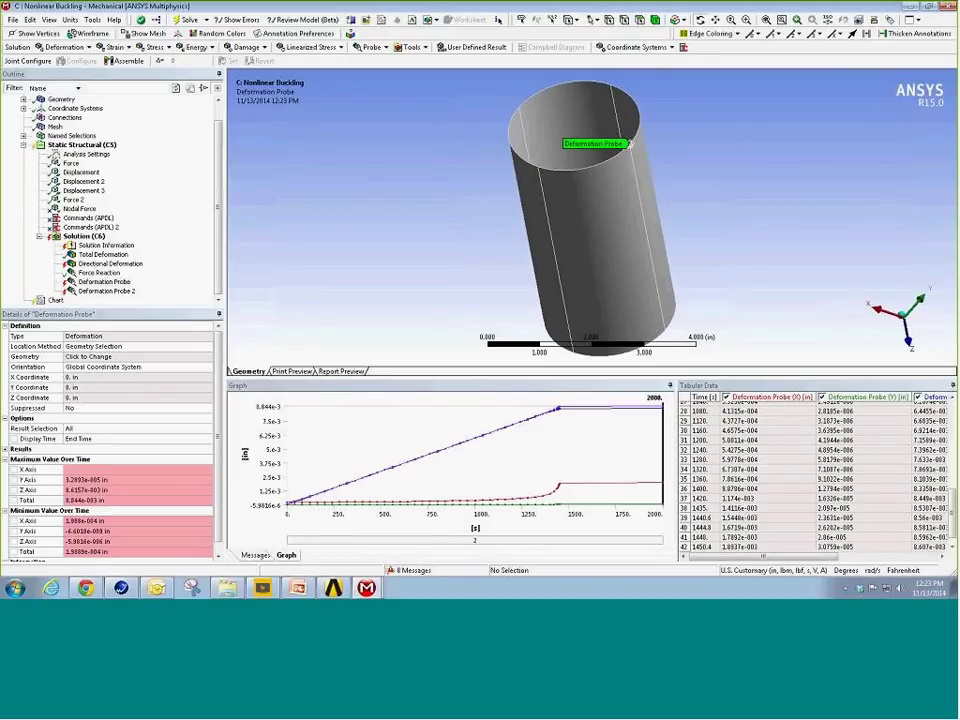
middle_click_drag(628, 144, 690, 150)
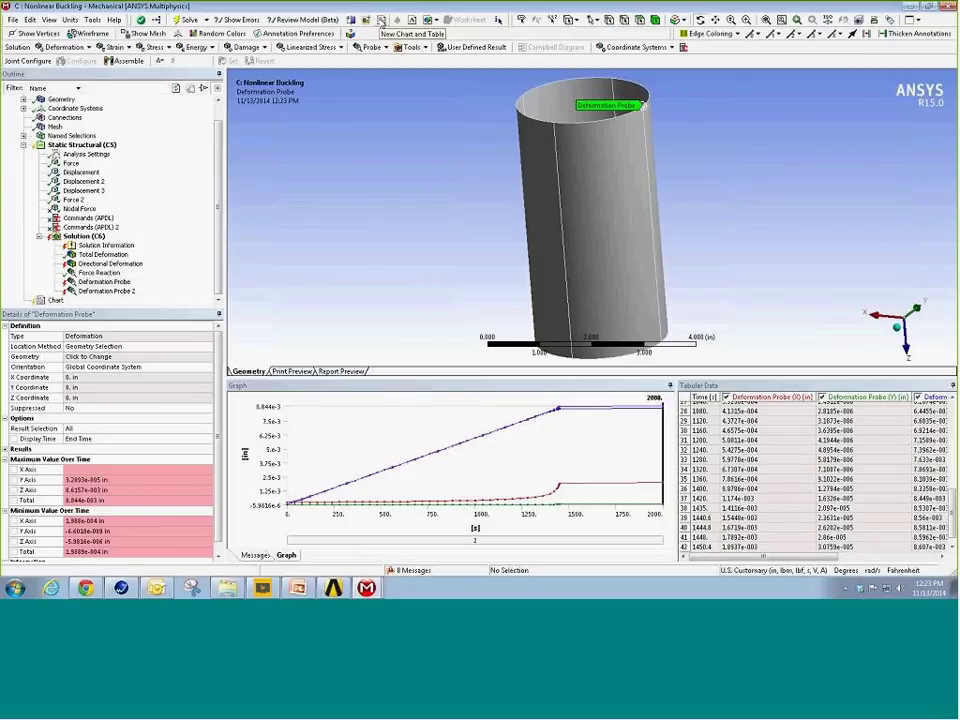
left_click(55, 300)
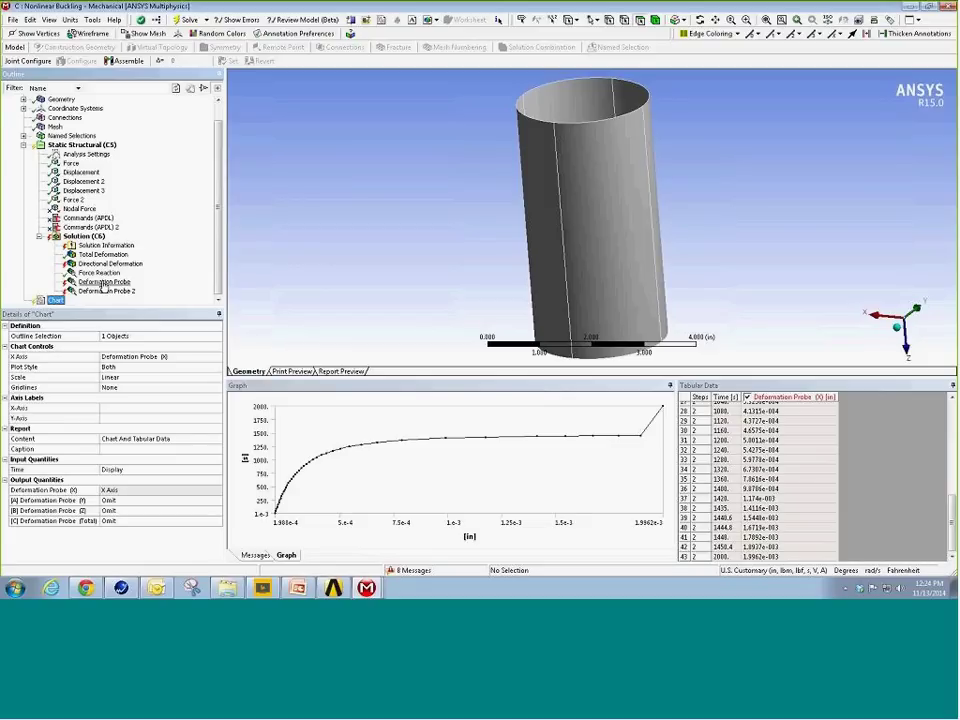
Enlarge the load-deflection chart, then switch to the Multiple Systems curved-panel Mechanical session.
left_click_drag(357, 378, 375, 206)
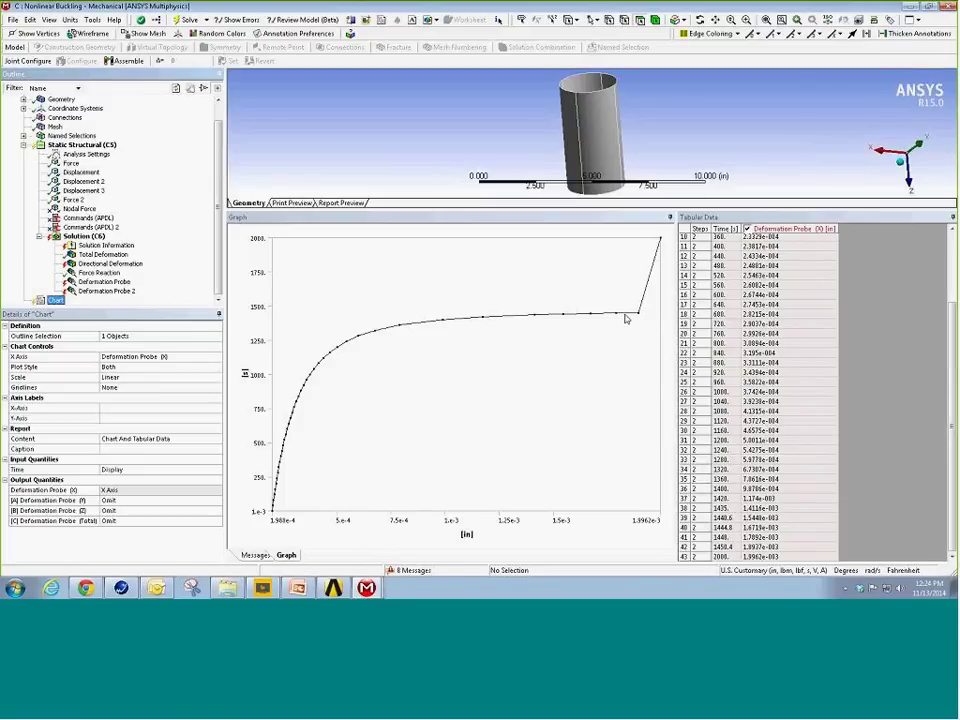
left_click(911, 8)
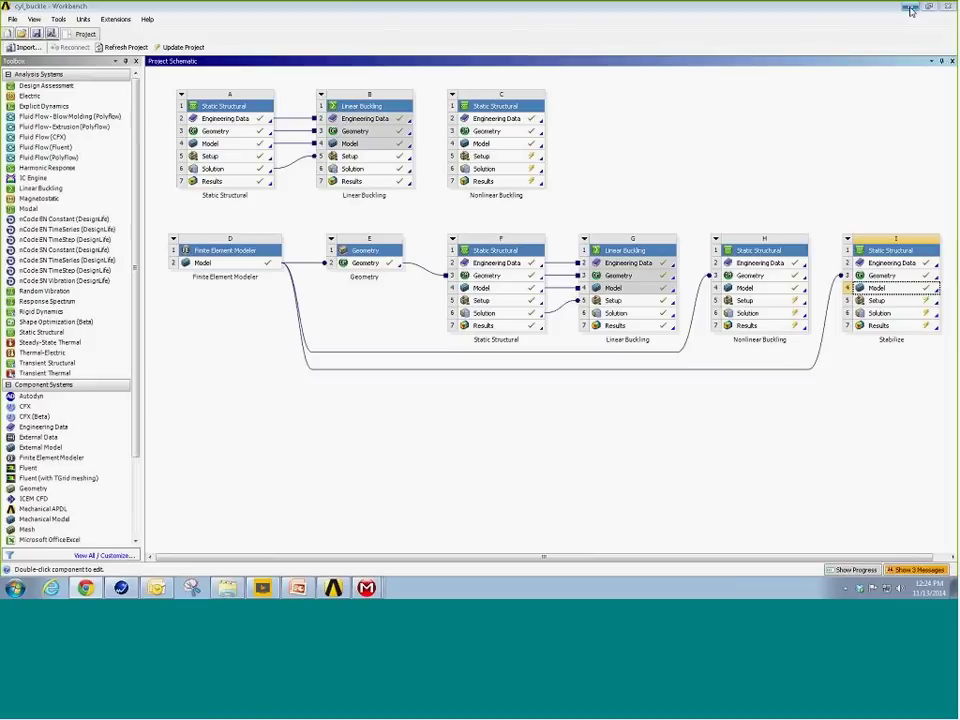
left_click(366, 588)
left_click(386, 701)
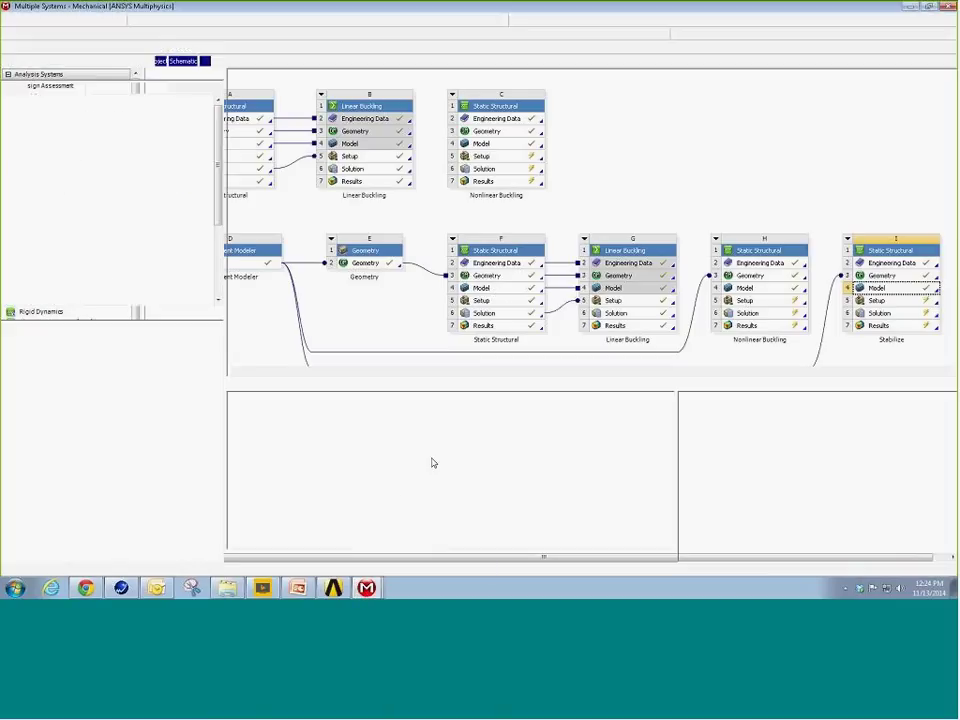
middle_click_drag(482, 283, 281, 272)
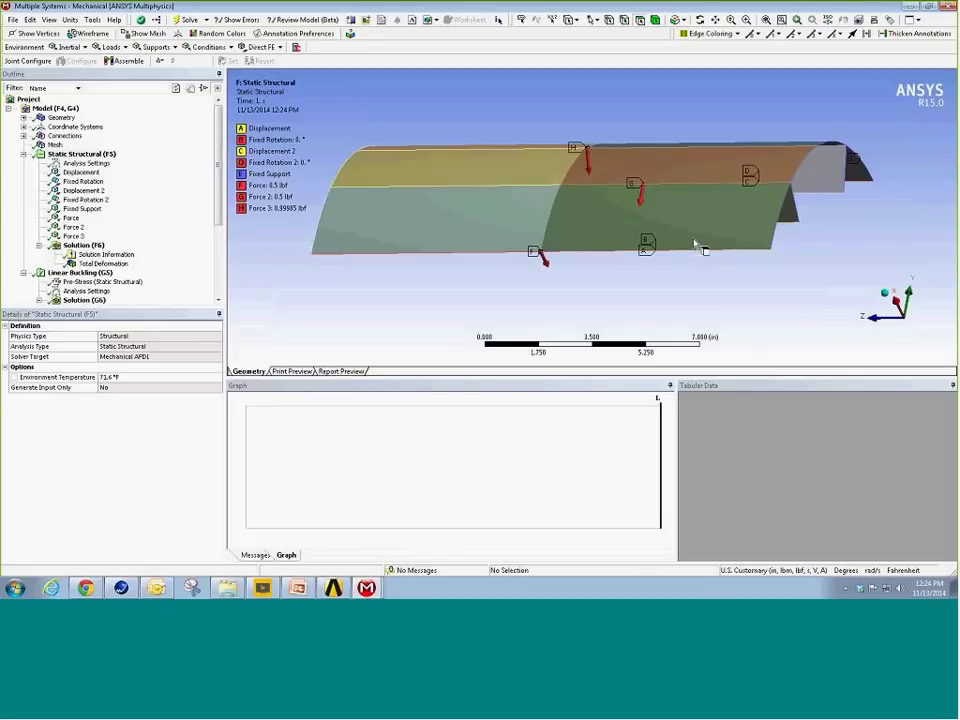
Show the panel's static Total Deformation (F6), peaking at 4.9201e-6 in near the stiffeners.
middle_click_drag(611, 257, 583, 258)
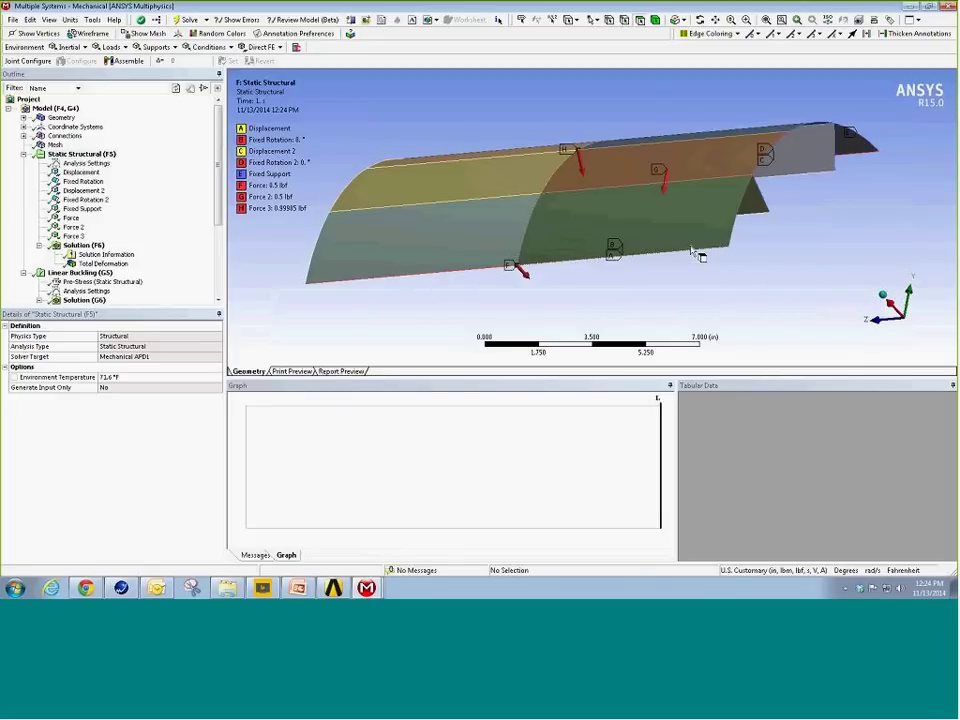
middle_click_drag(648, 243, 600, 216)
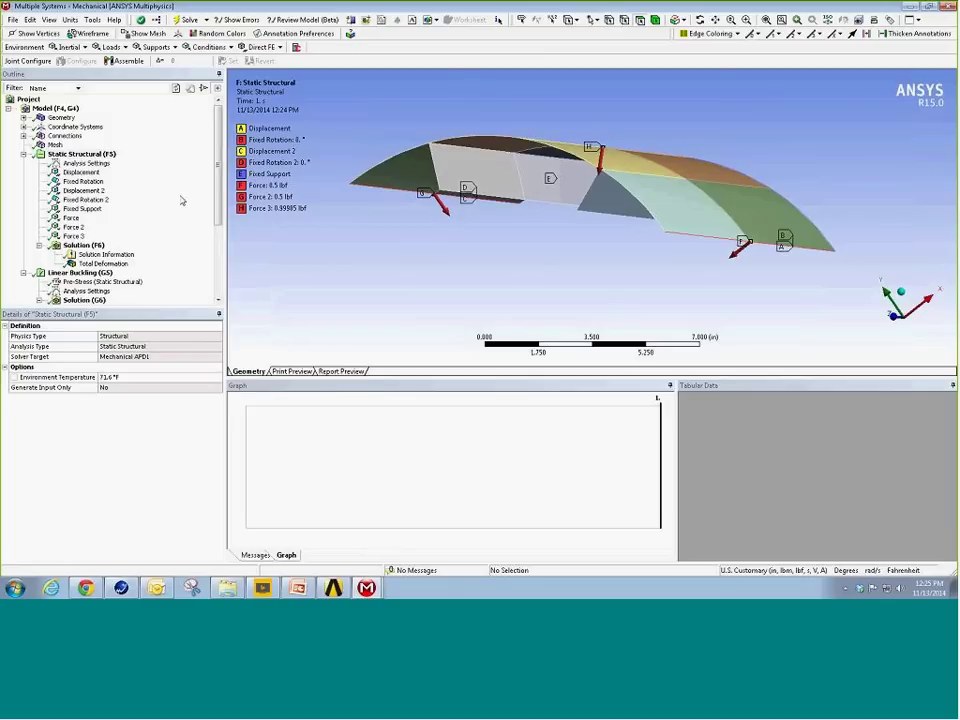
middle_click_drag(241, 151, 331, 203)
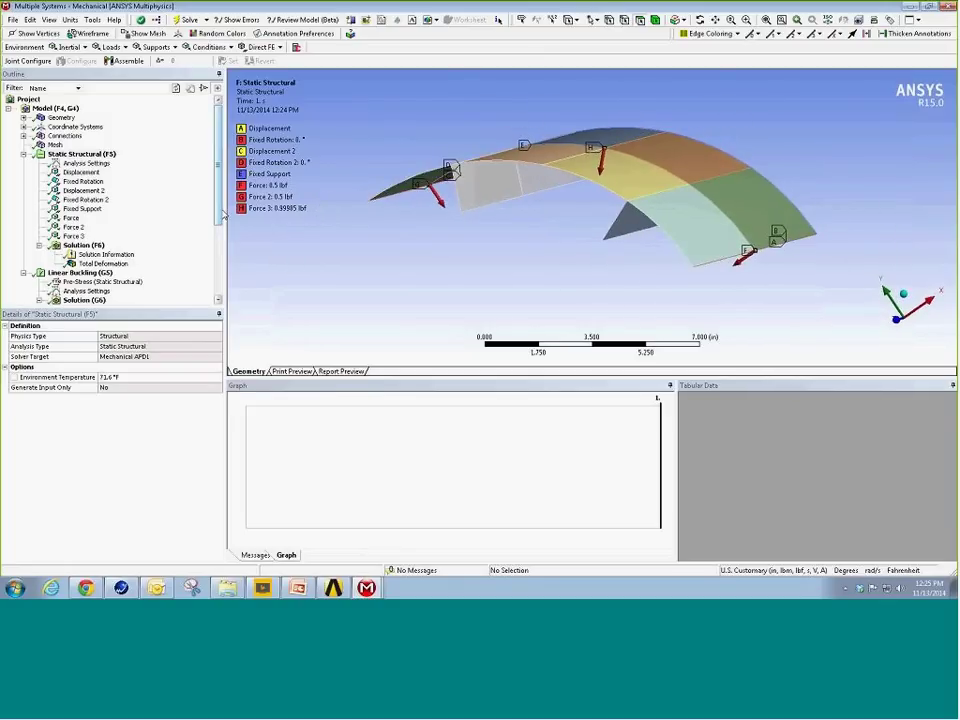
left_click(103, 263)
scroll(525, 255, "up", 5)
scroll(525, 255, "down", 5)
left_click_drag(525, 255, 482, 231)
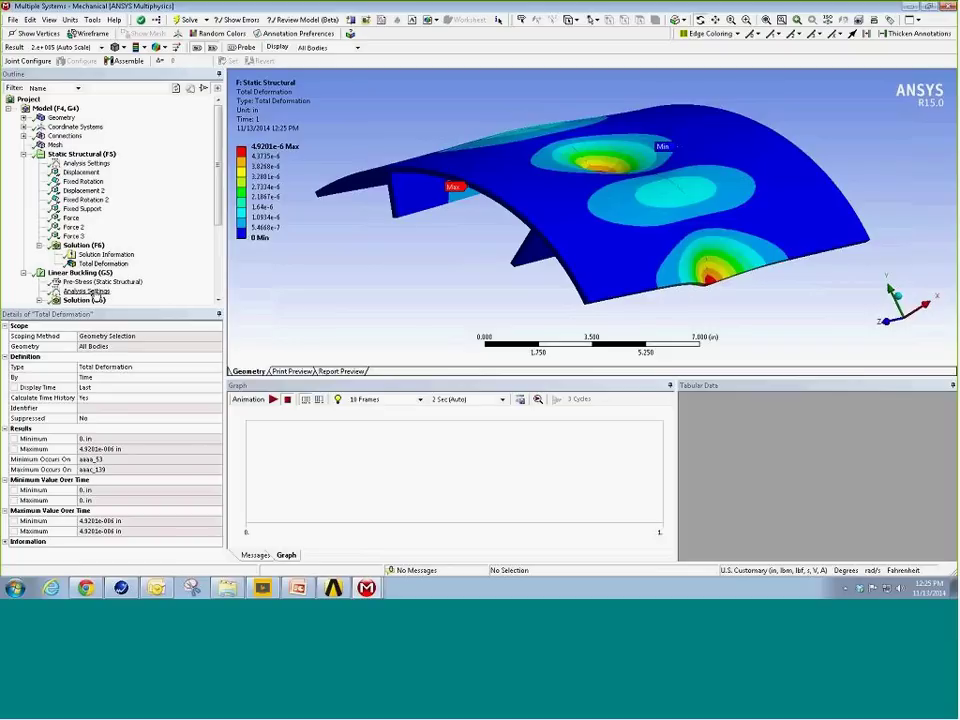
Check the G6 buckling solver output and display mode 1, load multiplier 71851 of 12 modes.
scroll(218, 228, "down", 1)
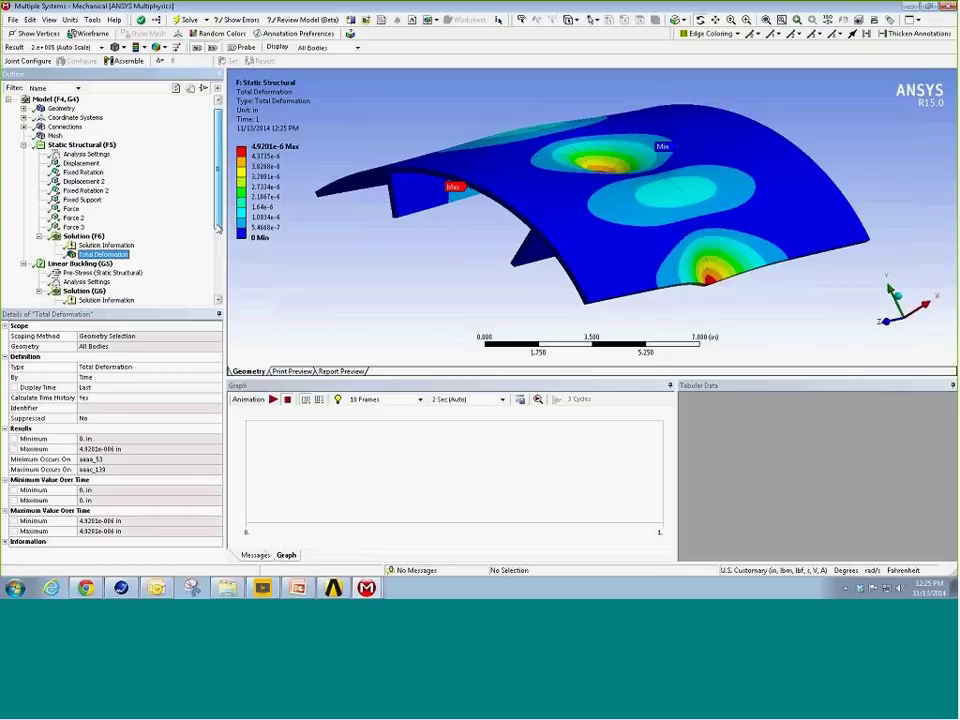
scroll(131, 285, "down", 1)
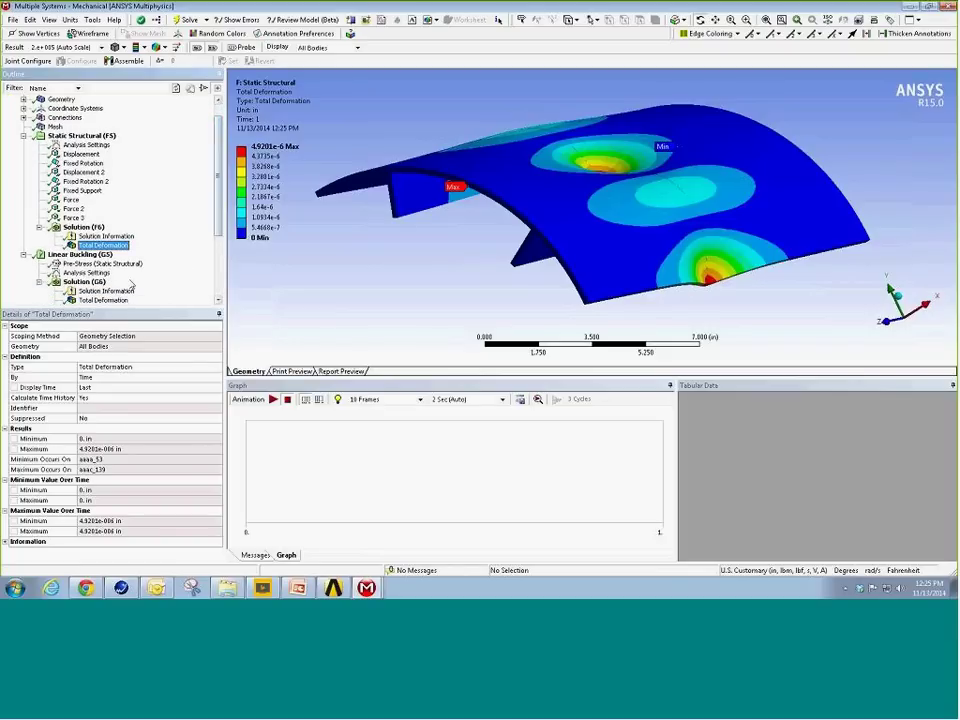
left_click(106, 290)
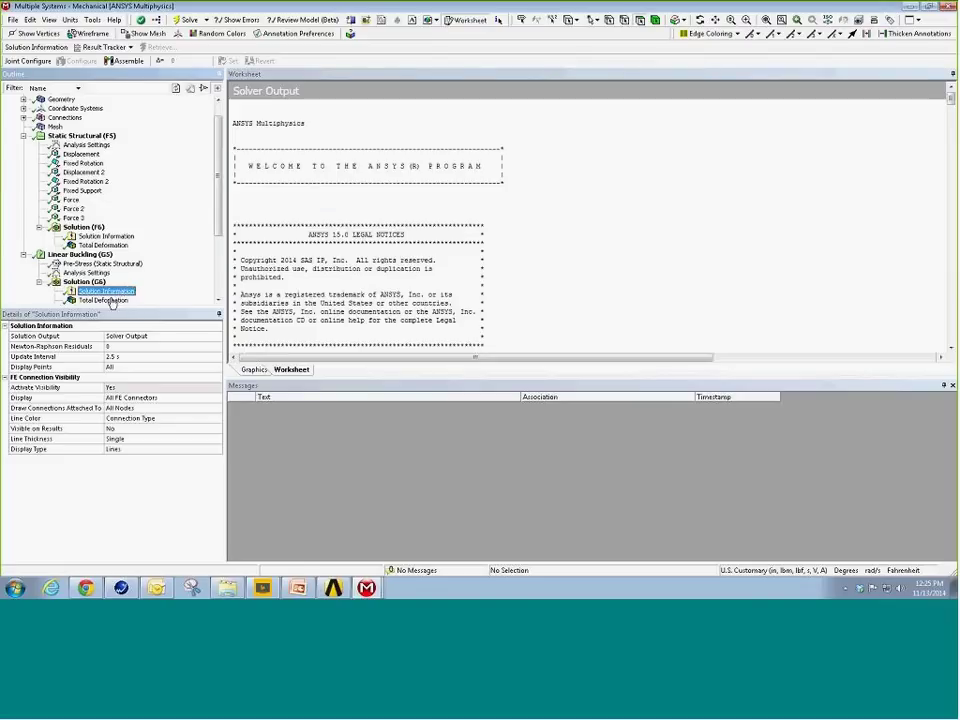
left_click(104, 300)
left_click_drag(468, 340, 585, 332)
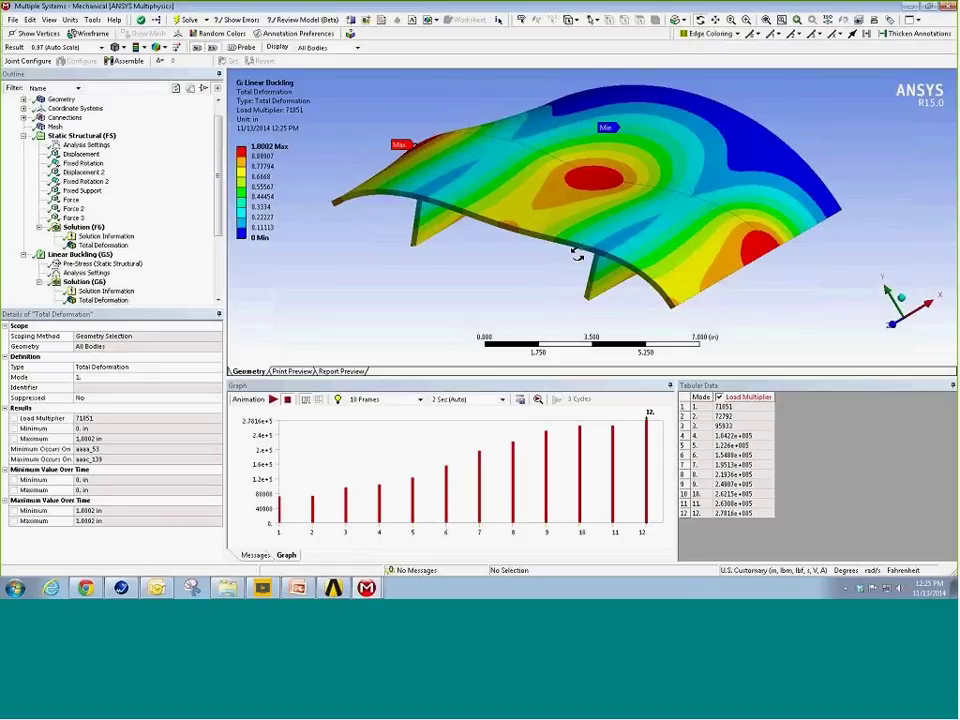
mouse_move(420, 177)
left_mouse_down()
mouse_move(430, 190)
mouse_move(418, 152)
mouse_move(546, 227)
mouse_move(430, 178)
left_mouse_up()
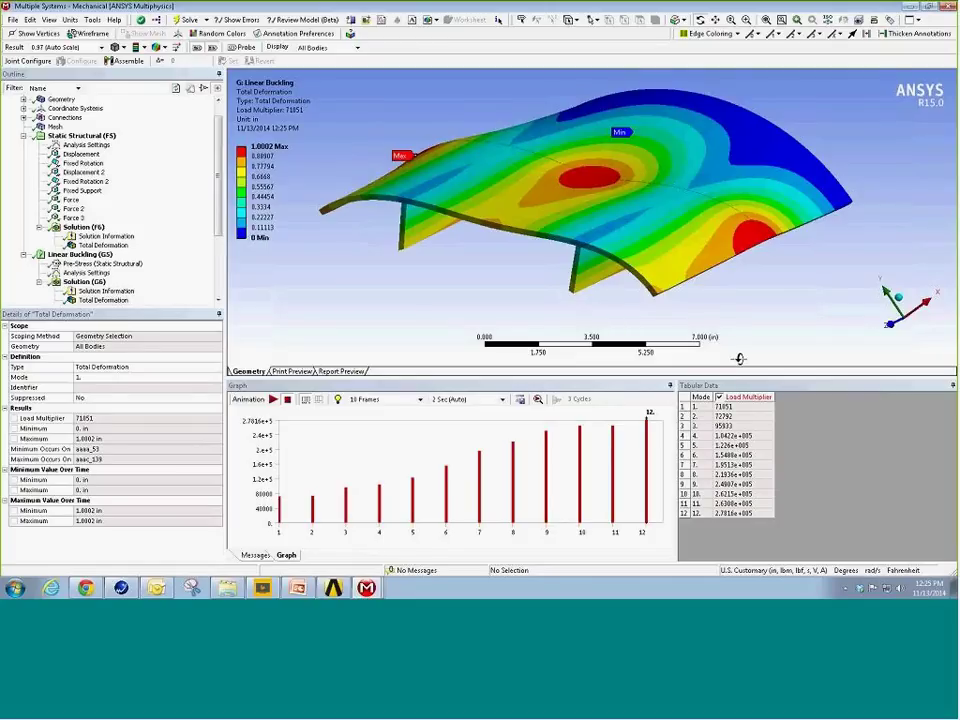
left_click_drag(482, 199, 673, 256)
left_click_drag(448, 160, 577, 188)
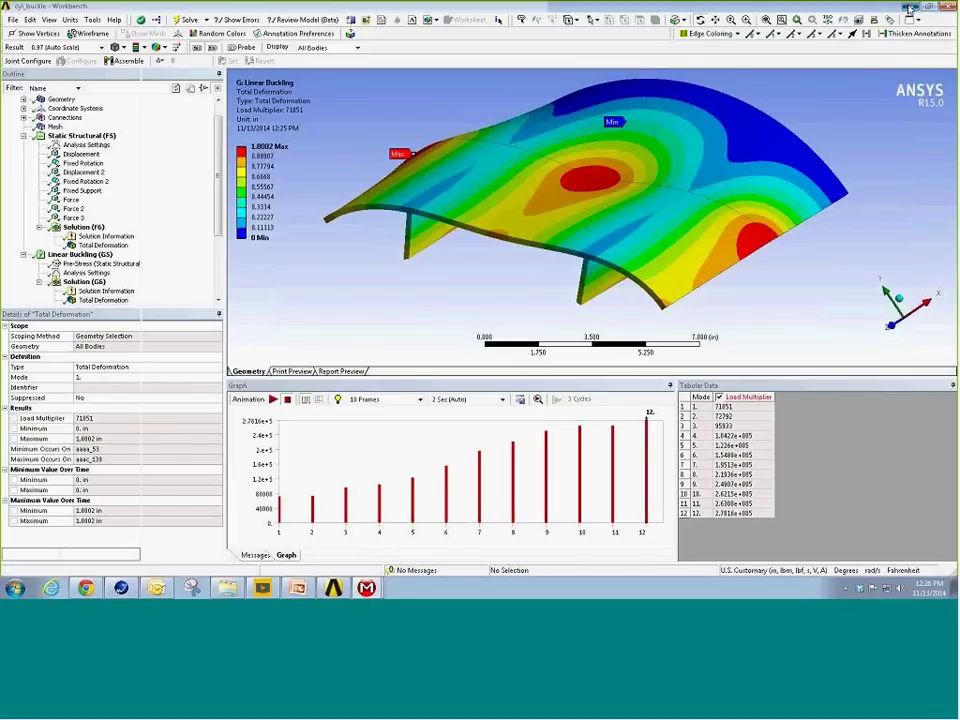
Reopen the H Nonlinear Buckling Mechanical session for the curved panel.
left_click(909, 9)
mouse_move(366, 588)
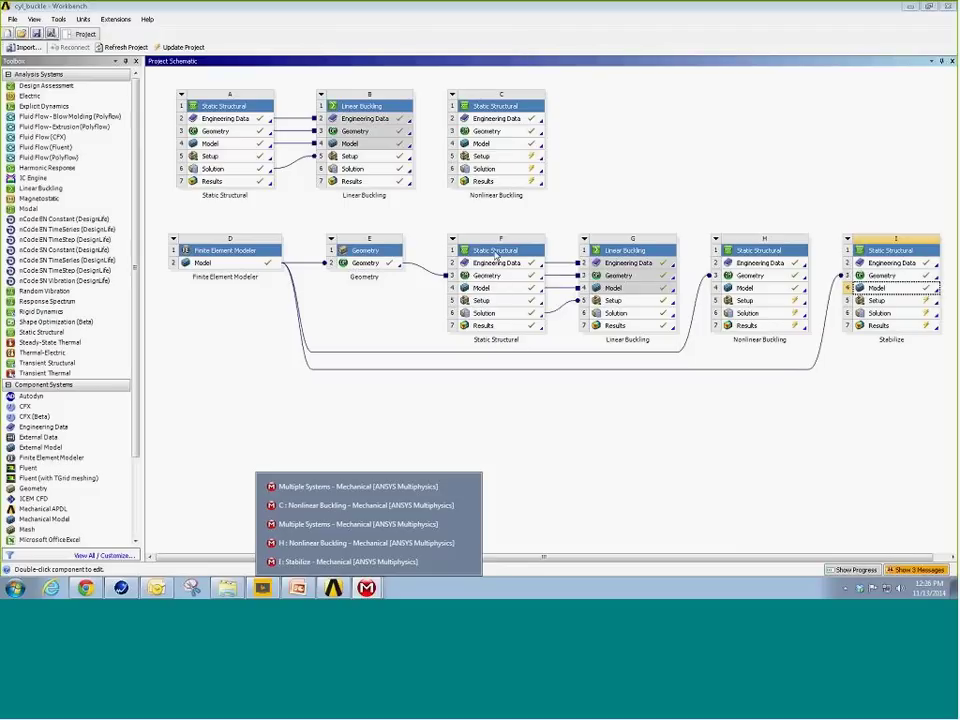
left_click(335, 545)
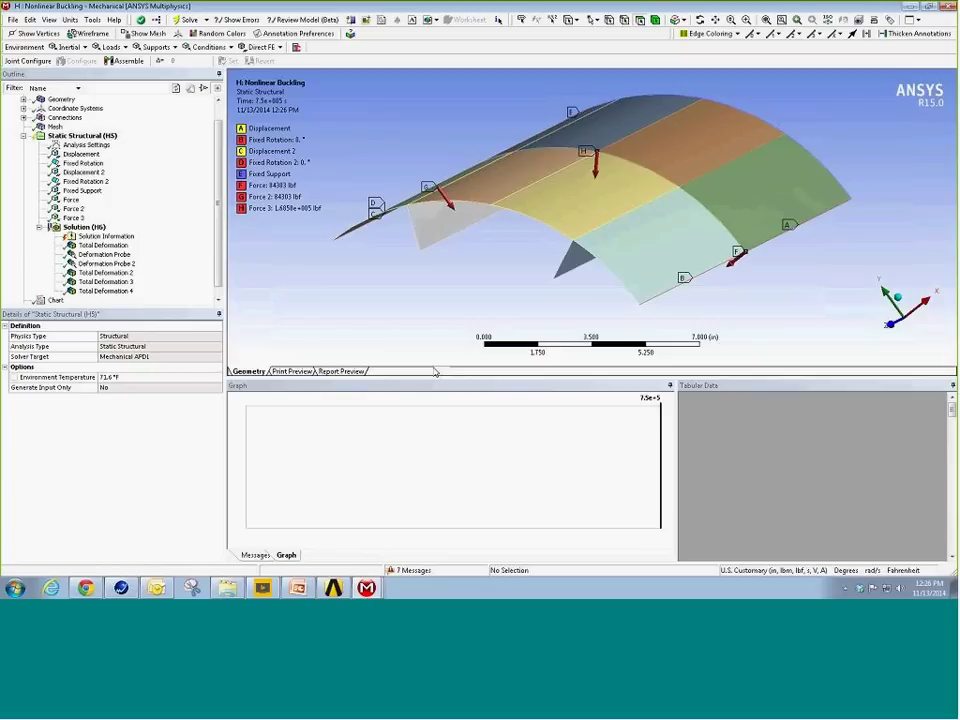
middle_click_drag(331, 280, 430, 215)
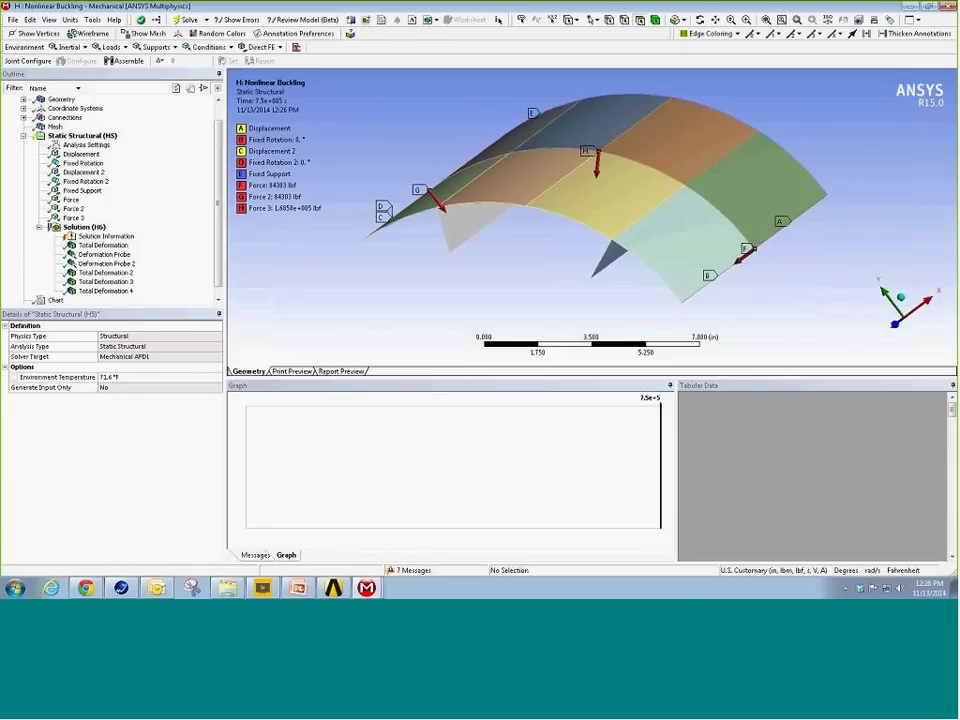
Review Analysis Settings, the two 84303 lbf forces, the 1.4858e5 lbf Force 3, and all loads together.
left_click(100, 146)
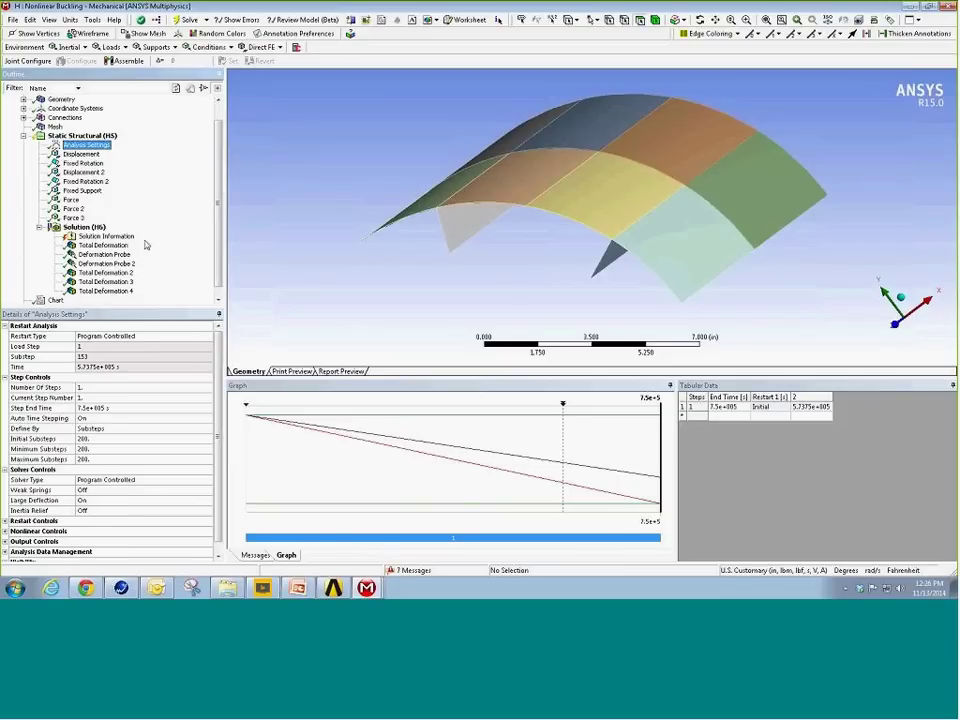
middle_click_drag(297, 201, 414, 253)
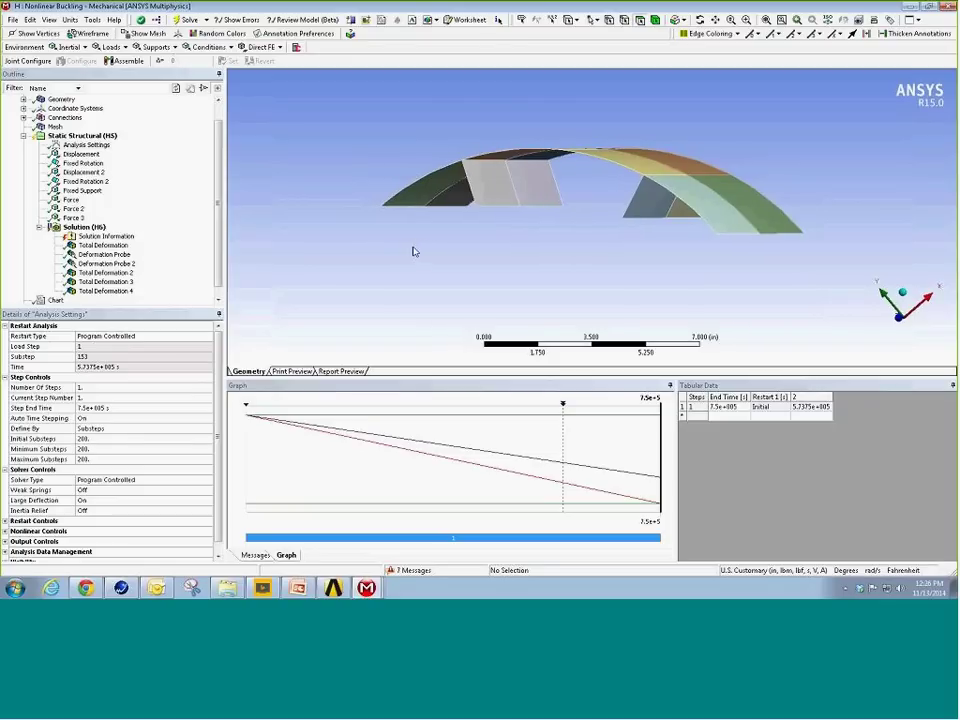
left_click(71, 201)
key("Down")
key("Down")
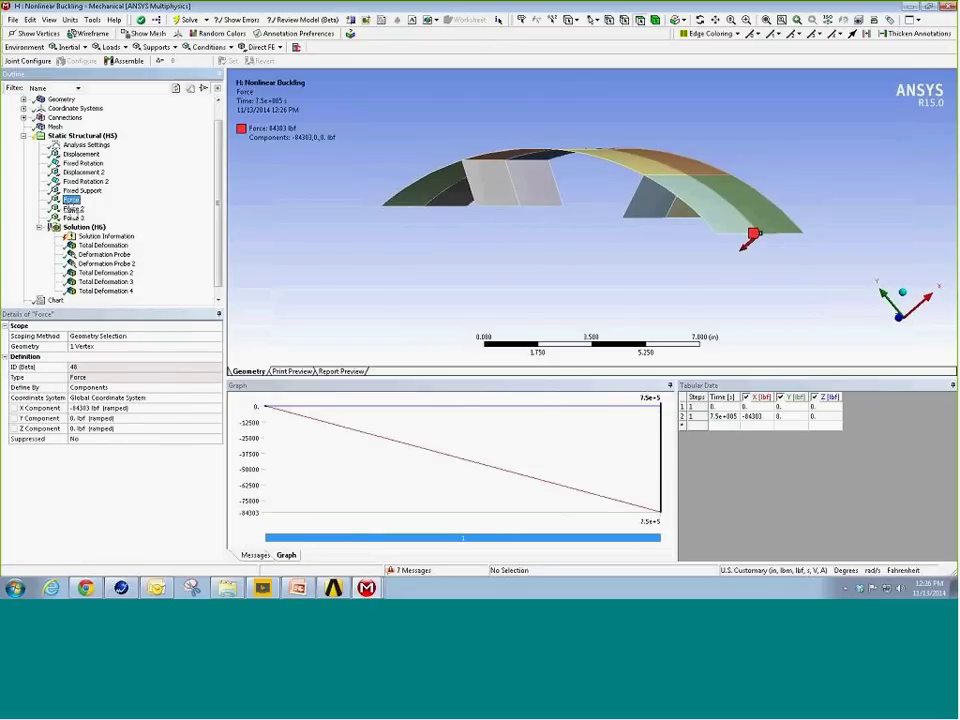
left_click(82, 135)
middle_click_drag(443, 236, 467, 241)
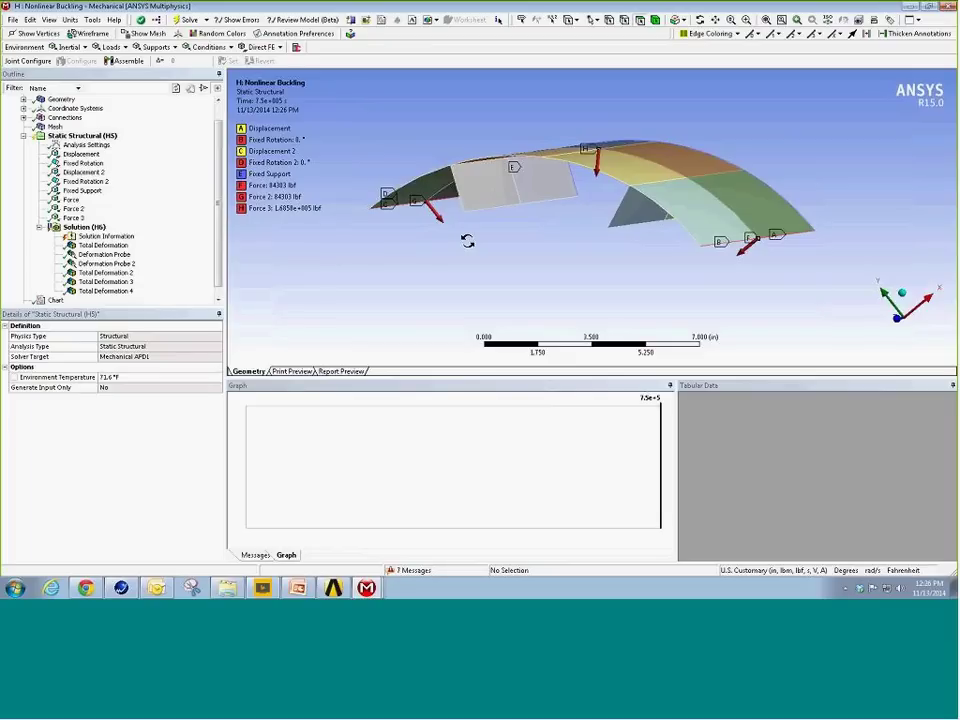
middle_click_drag(467, 241, 512, 229)
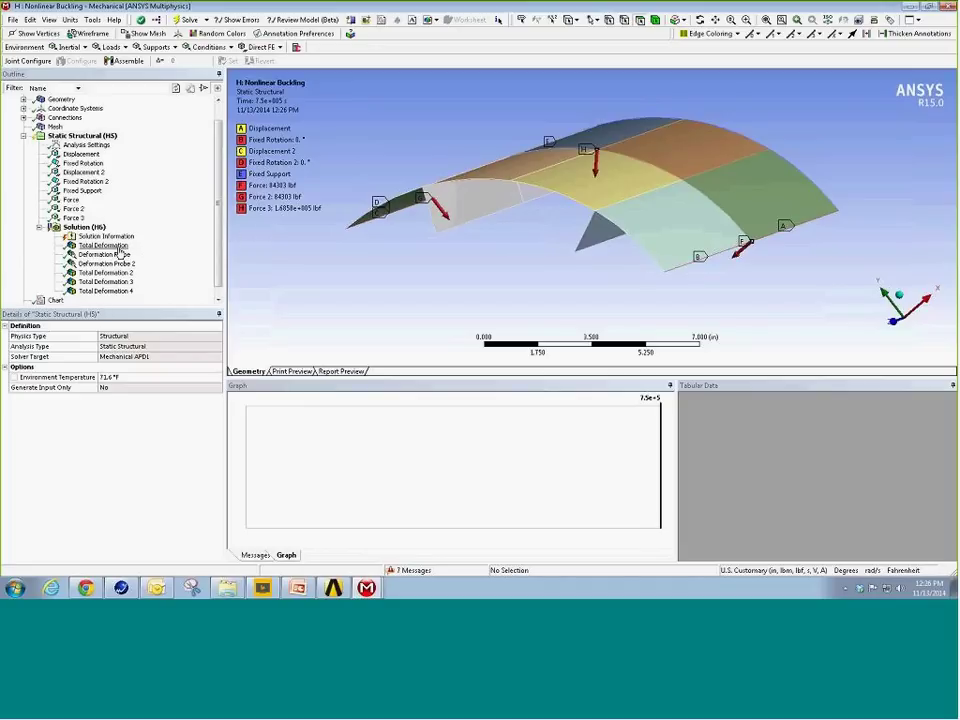
Show the nonlinear Total Deformation with the undeformed shape overlaid as a wireframe.
left_click(112, 248)
left_click_drag(360, 259, 565, 250)
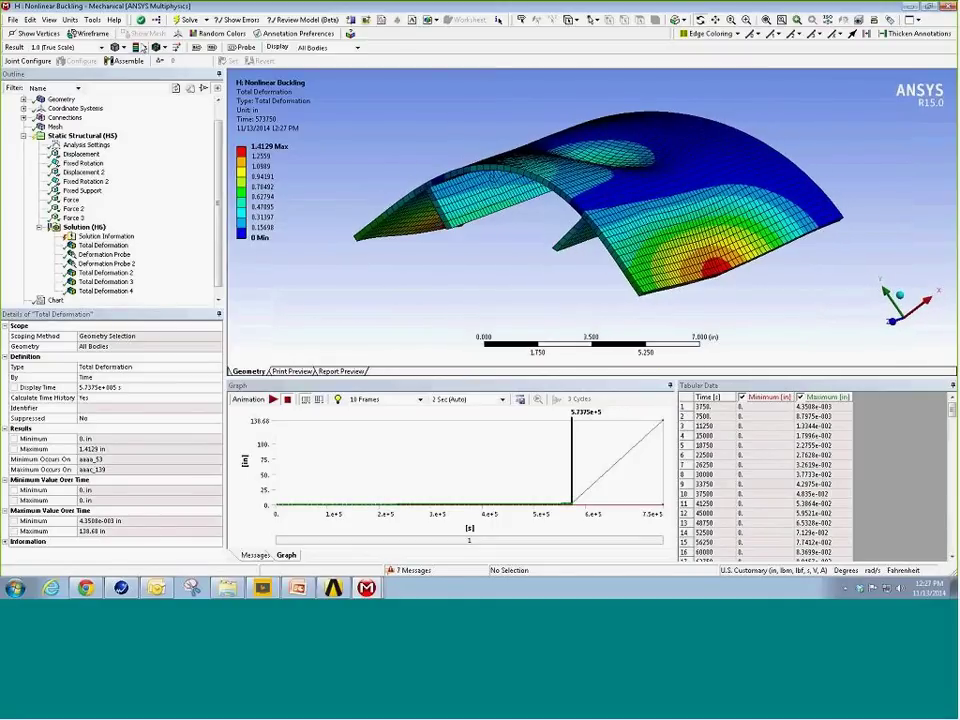
left_click(160, 47)
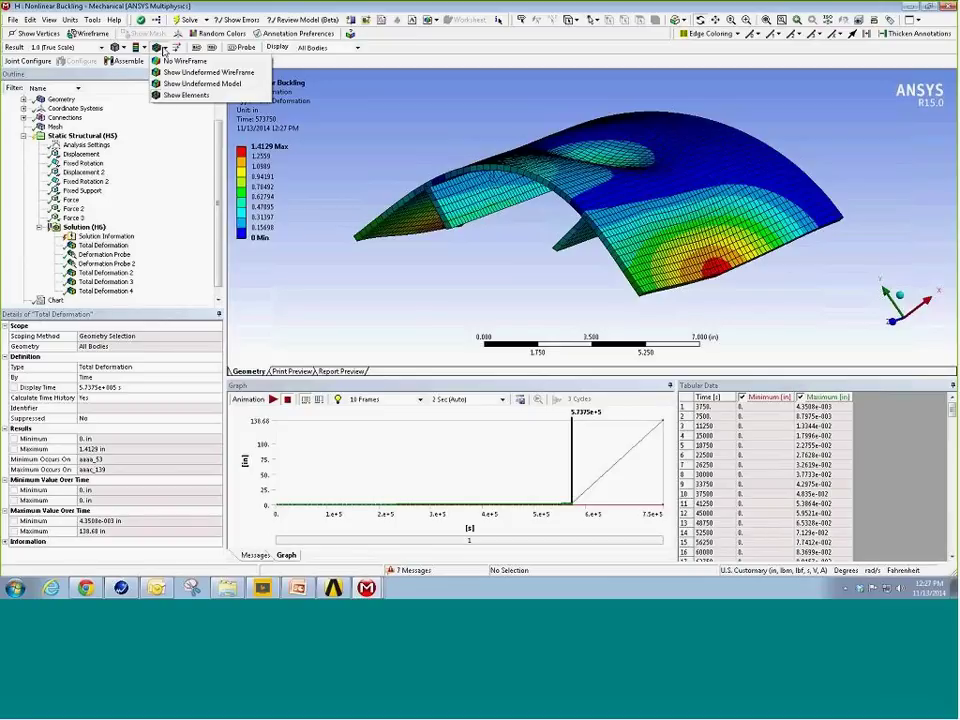
left_click(180, 73)
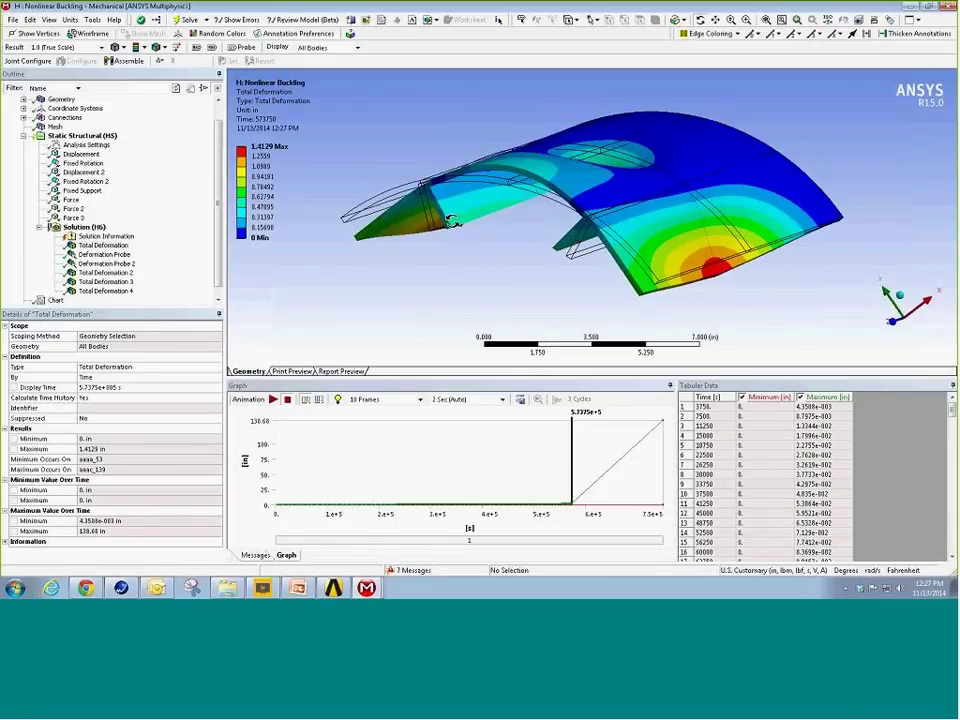
Inspect the collapsed panel from several angles and scroll Tabular Data to its 138.68 in end.
left_click_drag(339, 166, 428, 215)
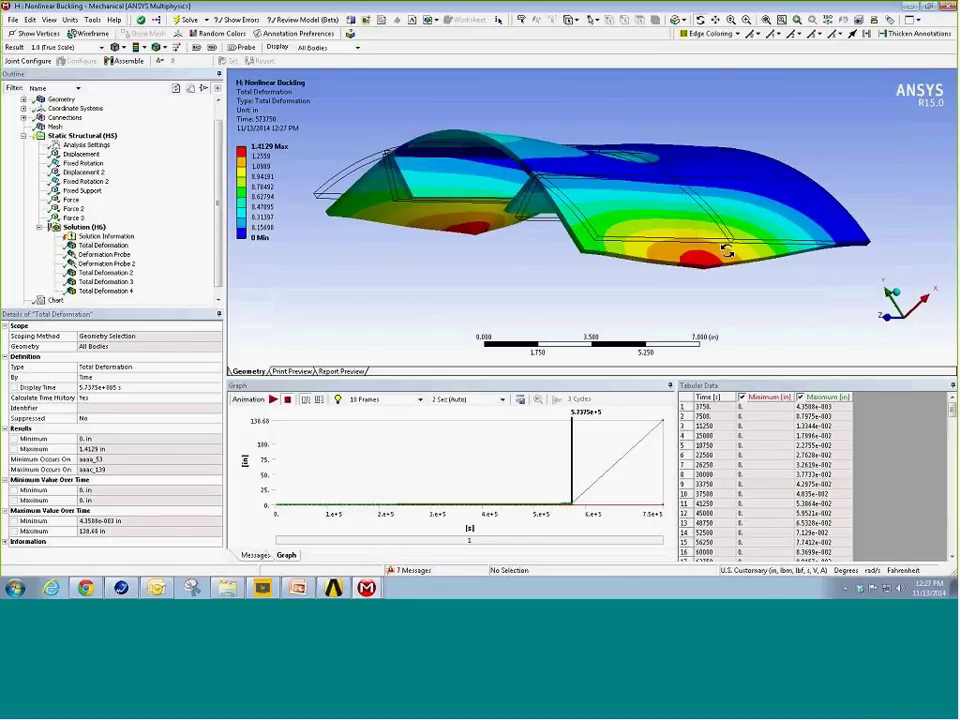
left_click_drag(720, 257, 567, 253)
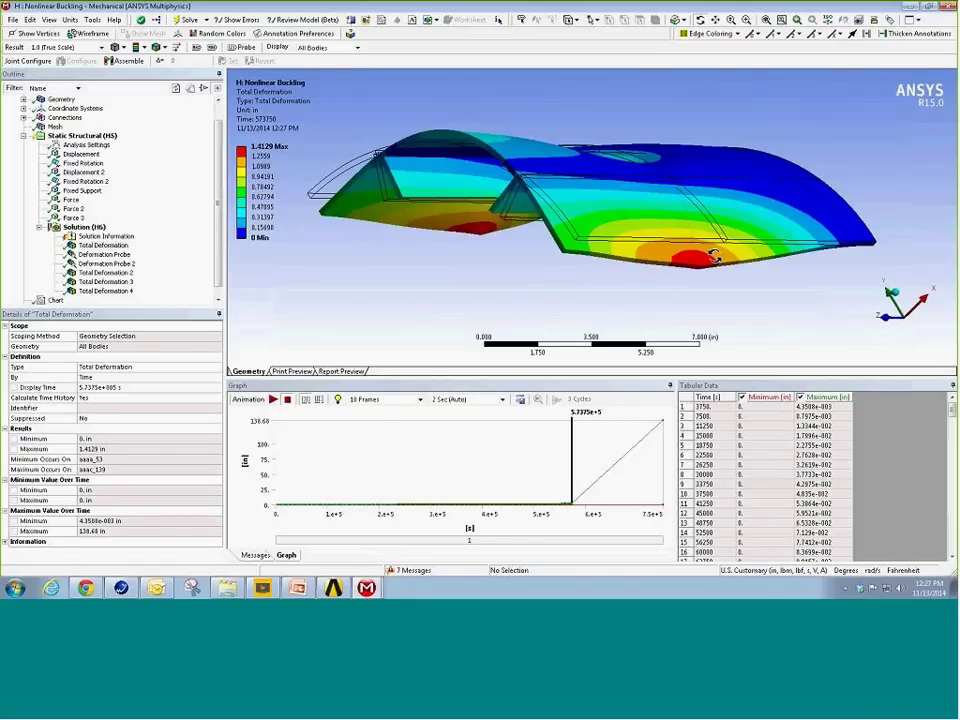
left_click_drag(424, 192, 280, 158)
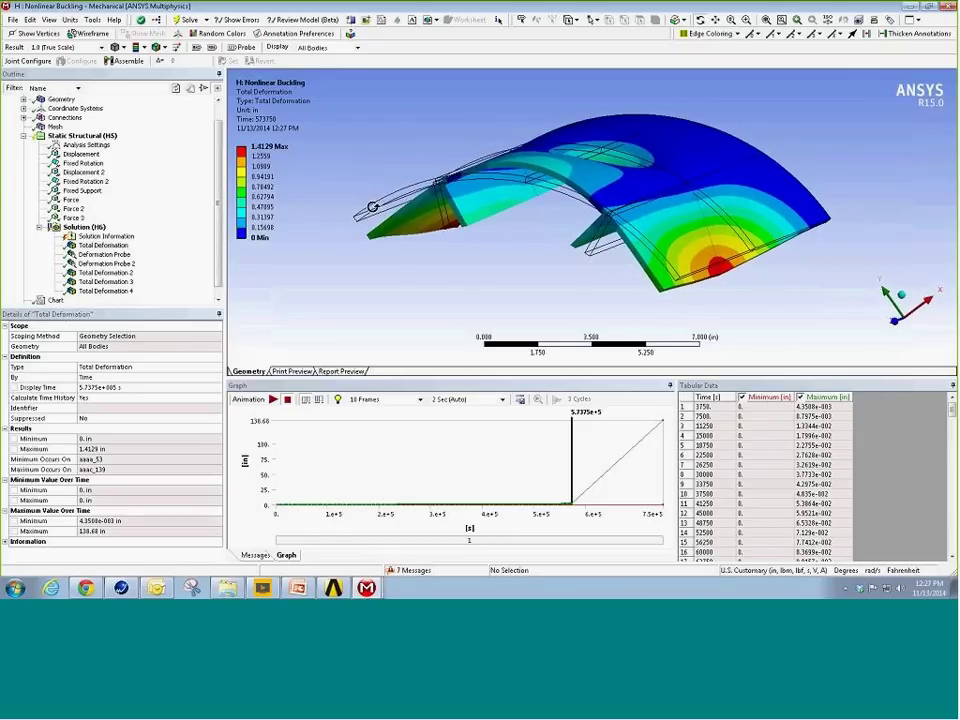
left_click_drag(486, 192, 414, 185)
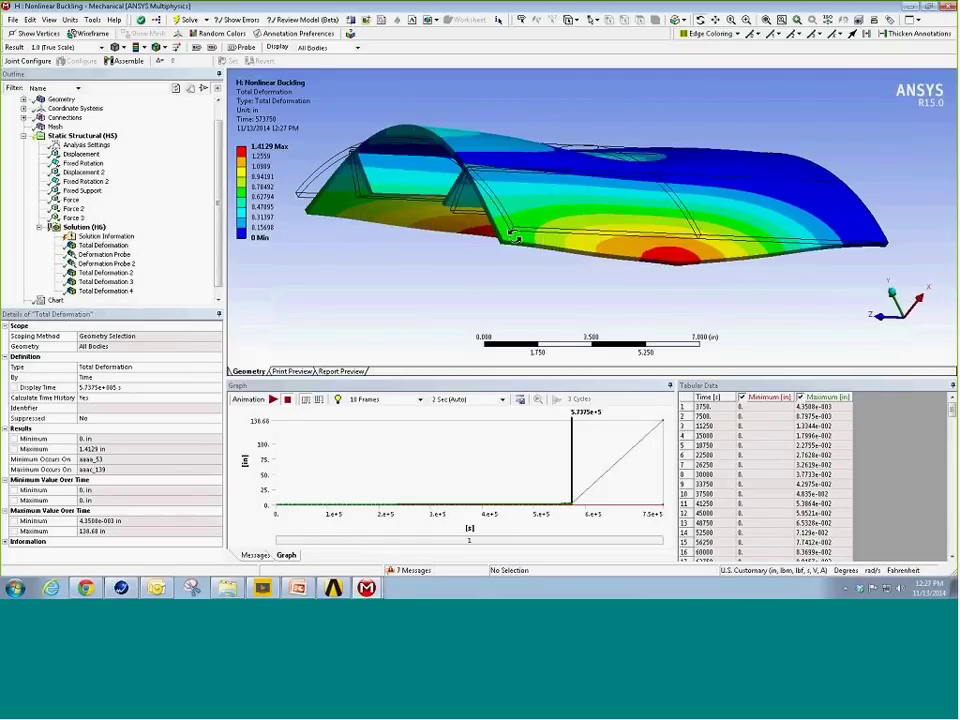
left_click_drag(349, 188, 519, 274)
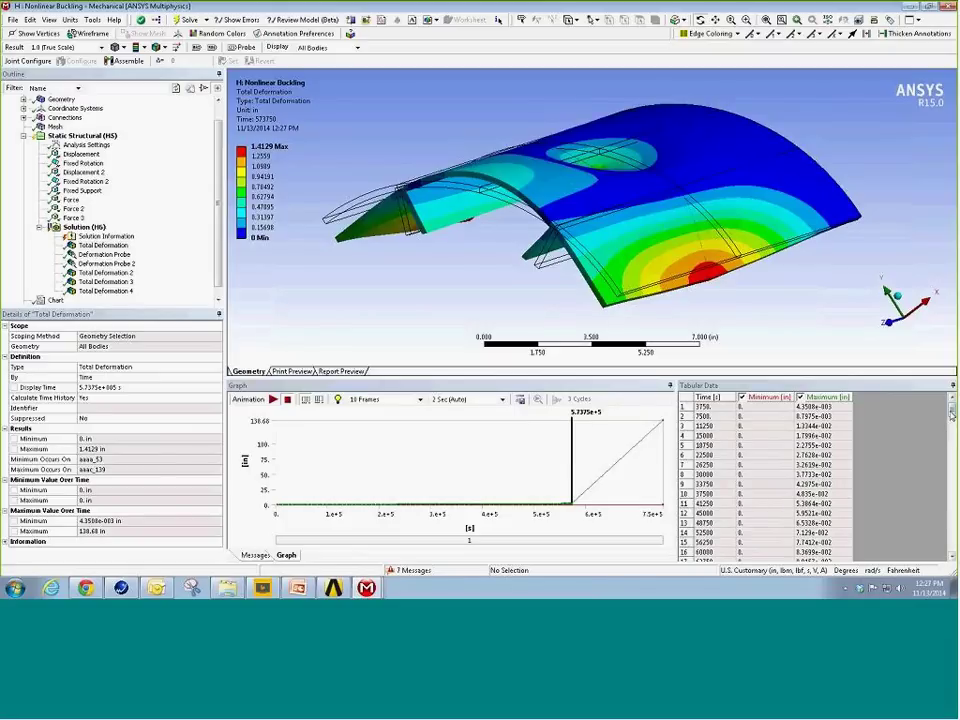
left_click_drag(952, 412, 941, 558)
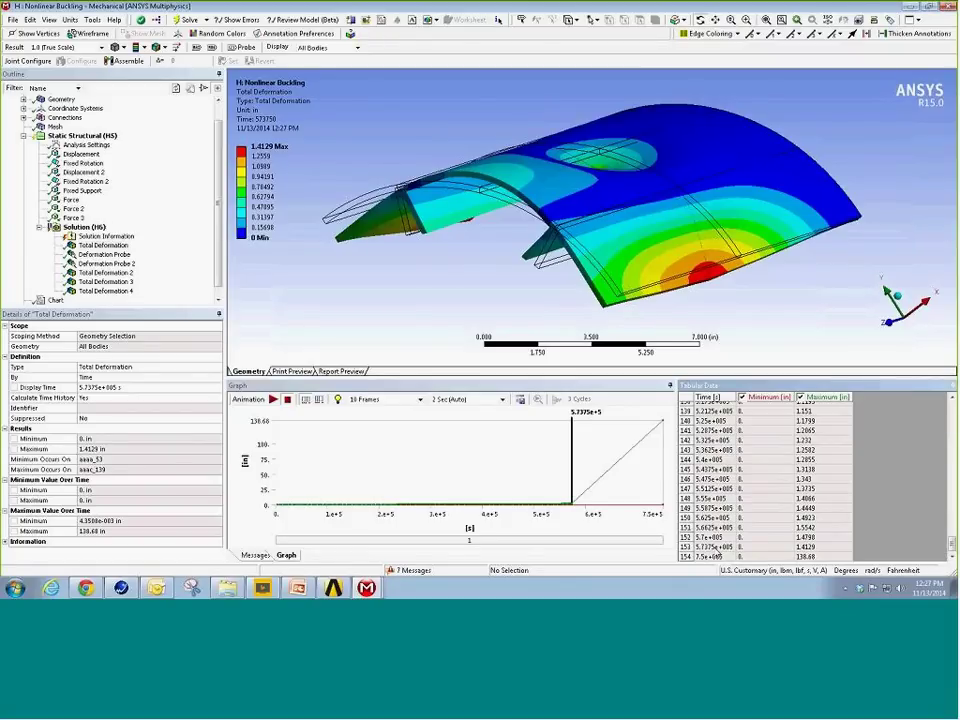
middle_click_drag(363, 127, 170, 72)
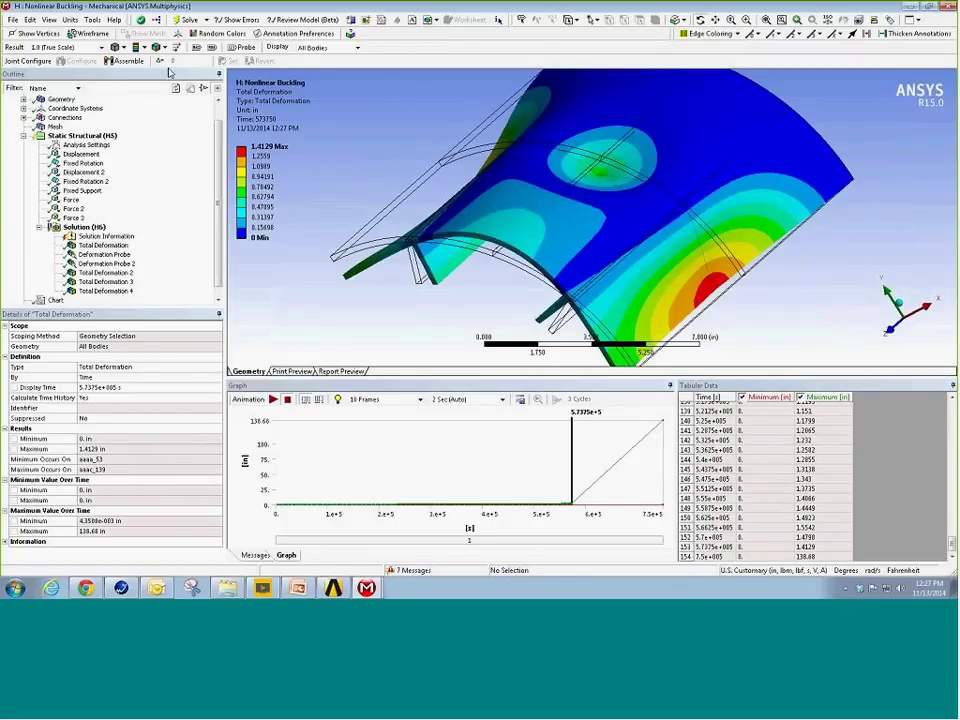
Show mesh elements on the contours and display Total Deformation 2 at 60000 s, peaking at 0.083699 in.
left_click(160, 47)
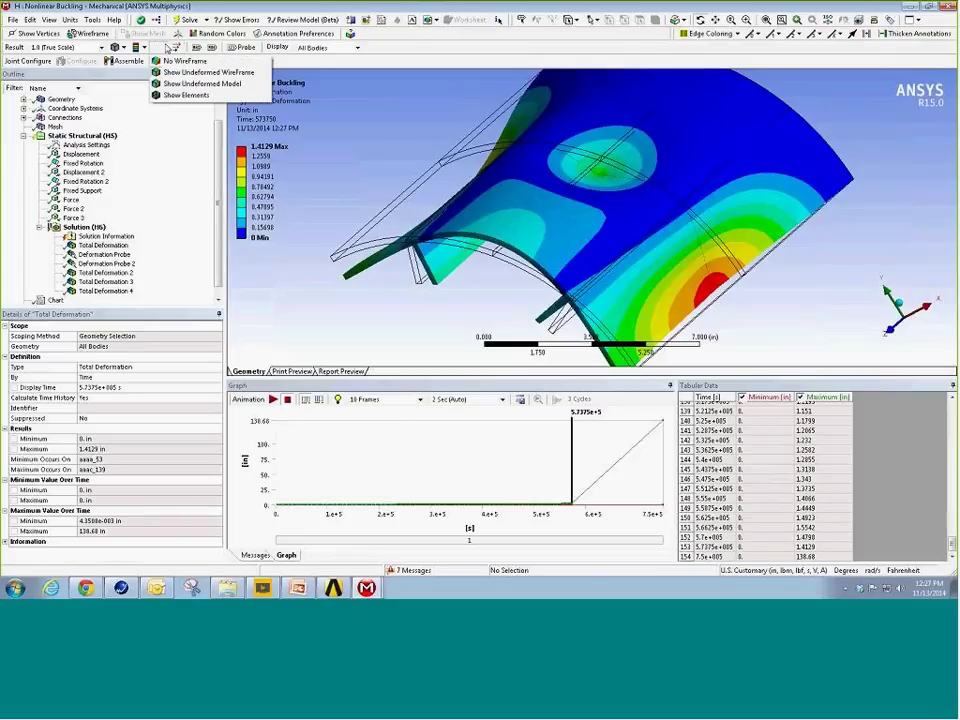
left_click(177, 95)
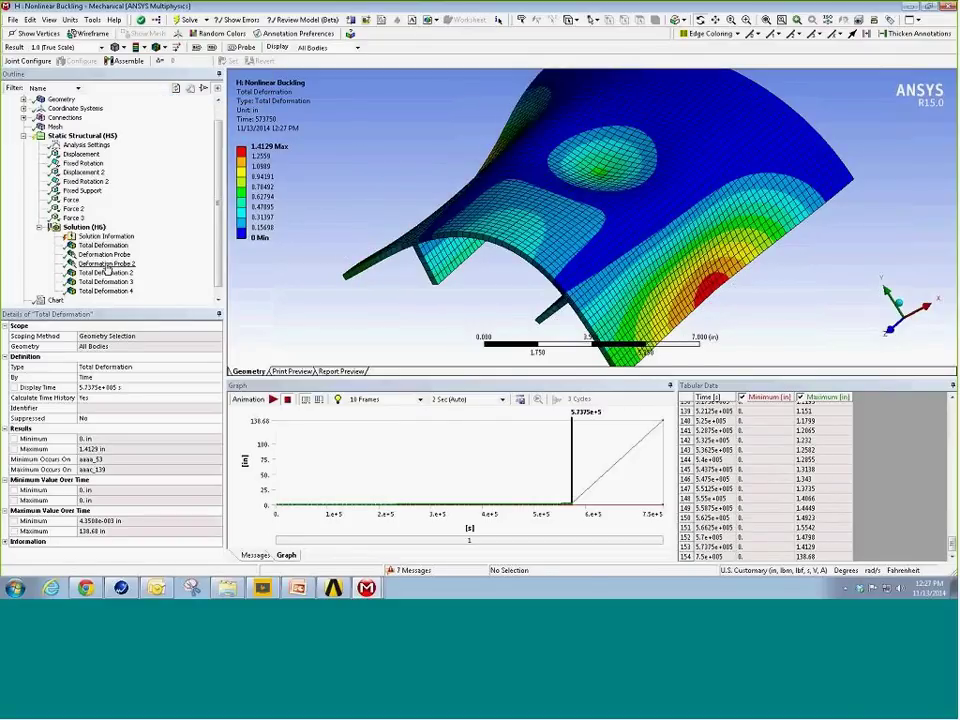
left_click(110, 272)
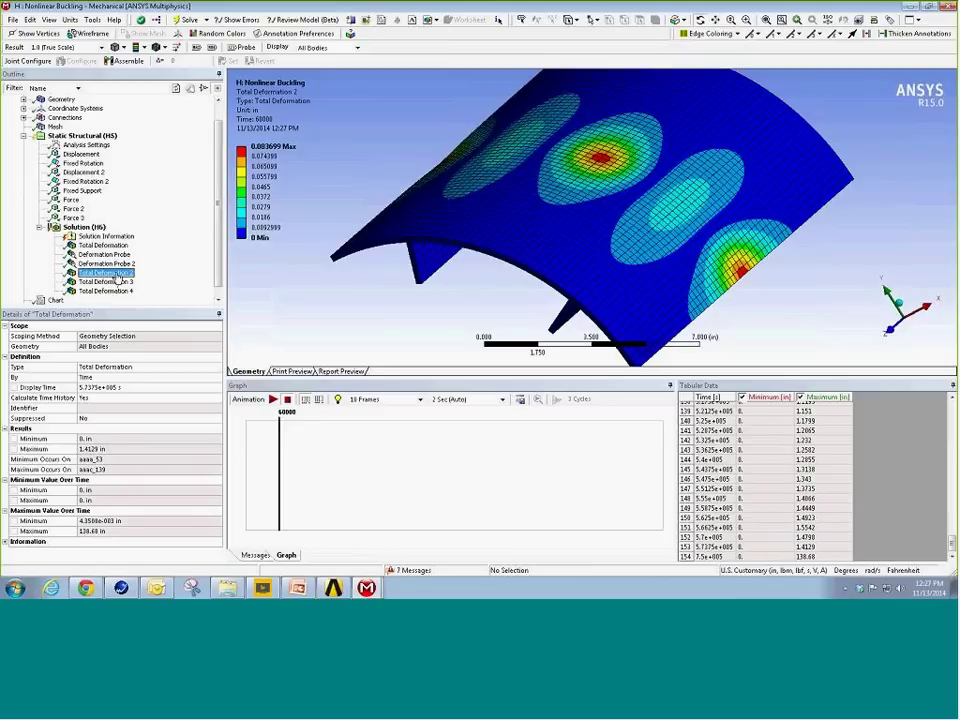
middle_click_drag(530, 225, 560, 215)
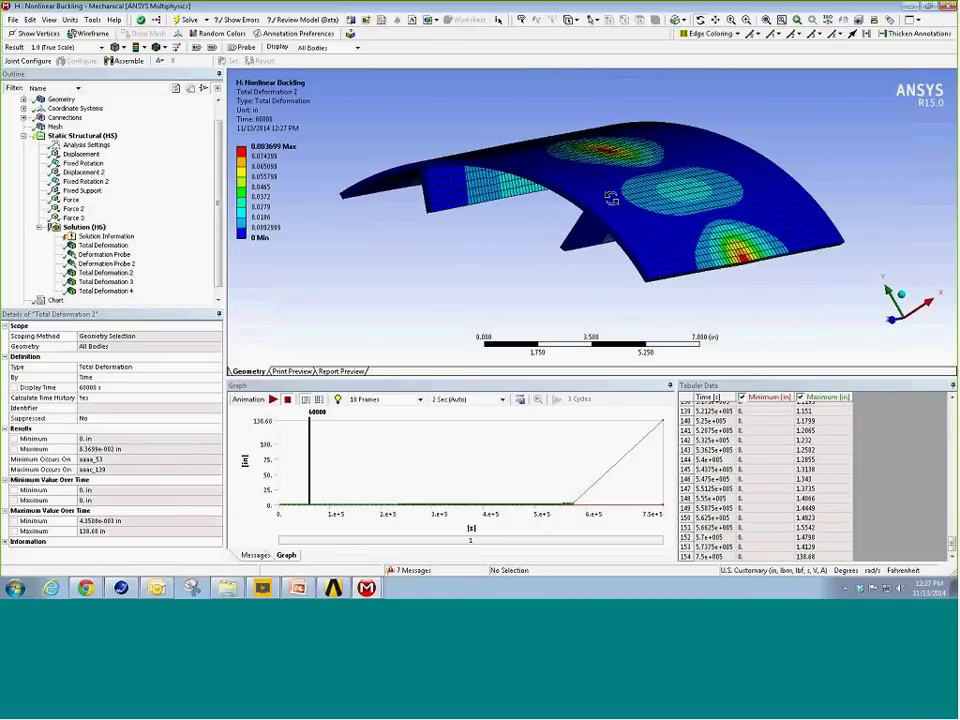
middle_click_drag(751, 274, 744, 247)
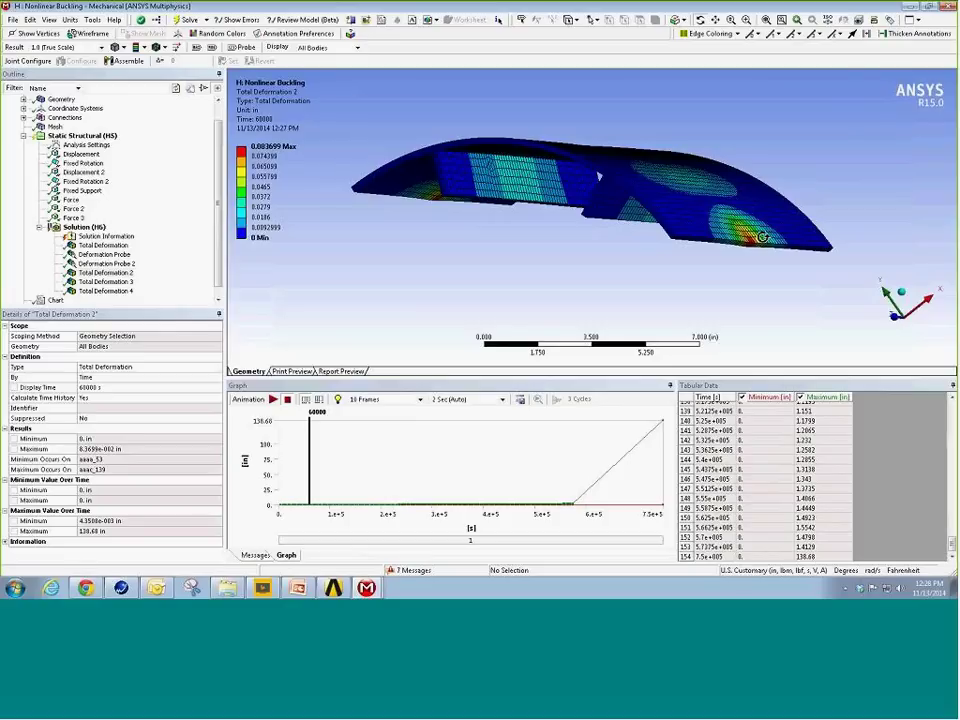
middle_click_drag(386, 156, 494, 215)
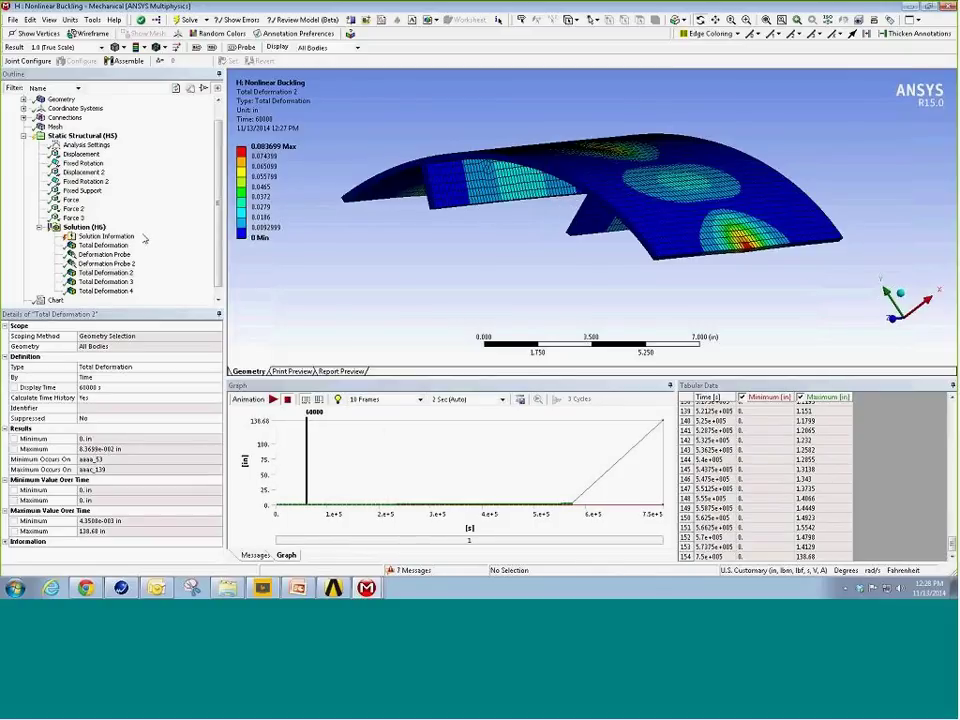
Display Total Deformation 3 and inspect the panel from tilted and low side views.
left_click(105, 285)
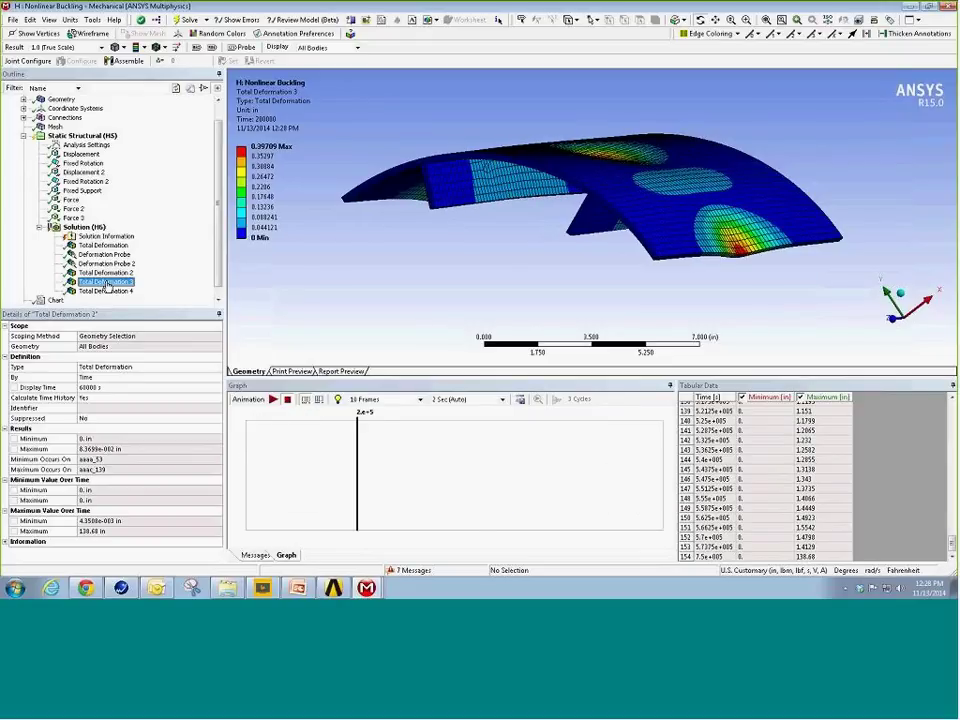
middle_click_drag(551, 255, 547, 273)
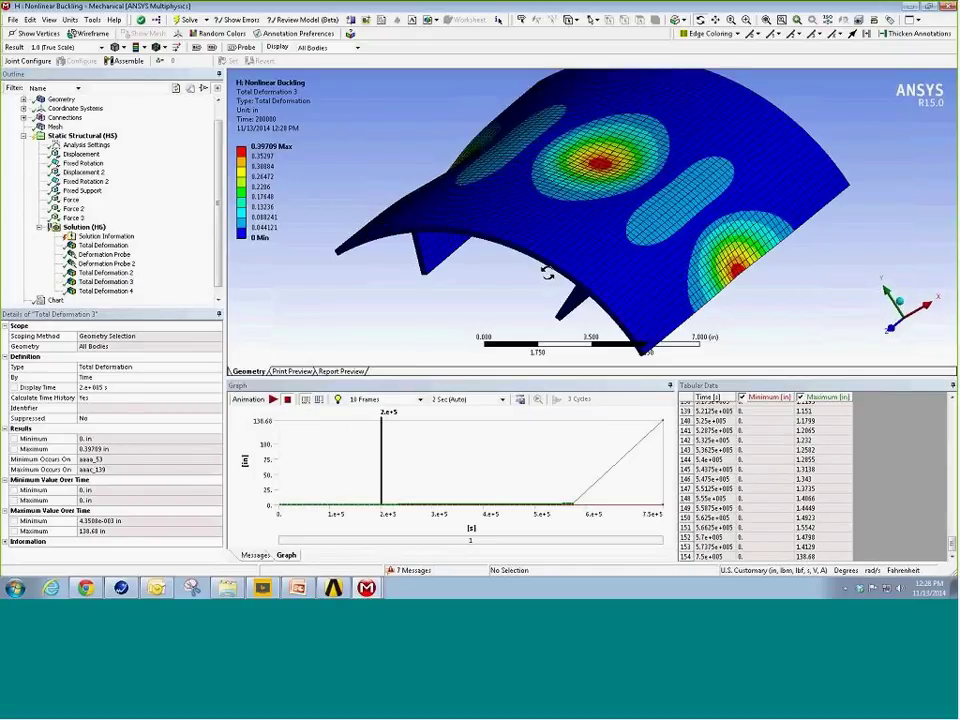
middle_click_drag(547, 273, 750, 251)
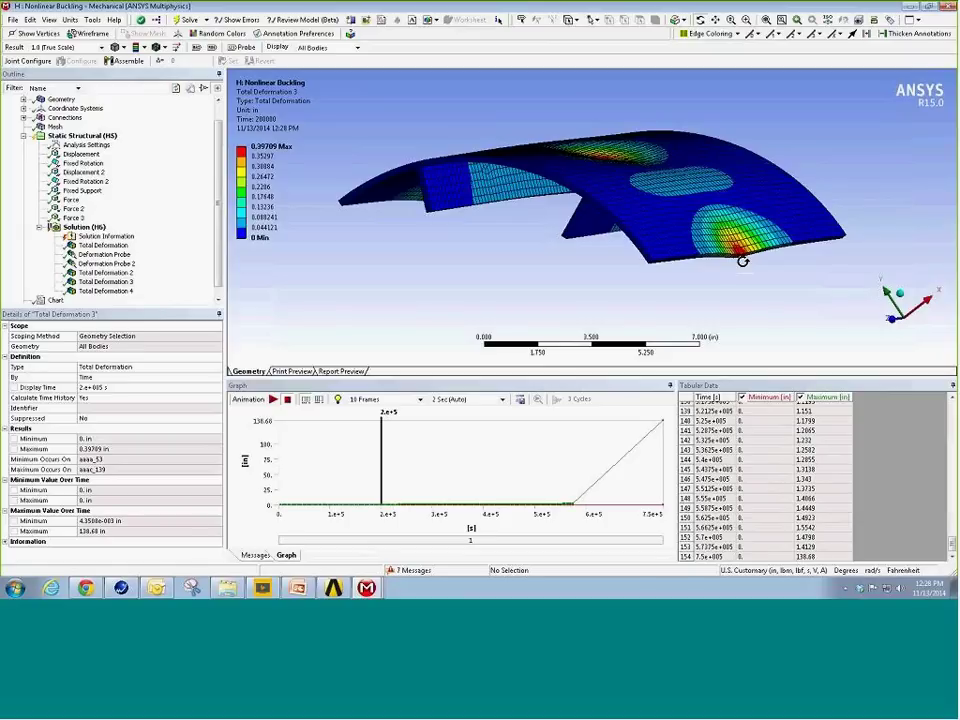
left_click_drag(460, 188, 216, 264)
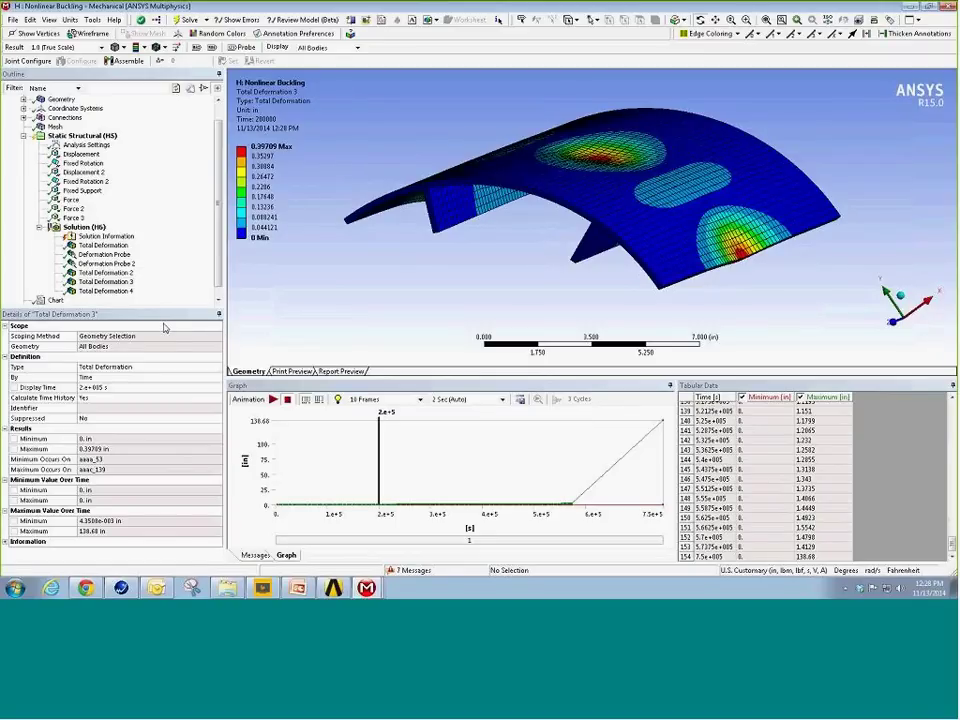
Show Total Deformation 4, peaking at 0.79169 in at 450000 s.
left_click(115, 292)
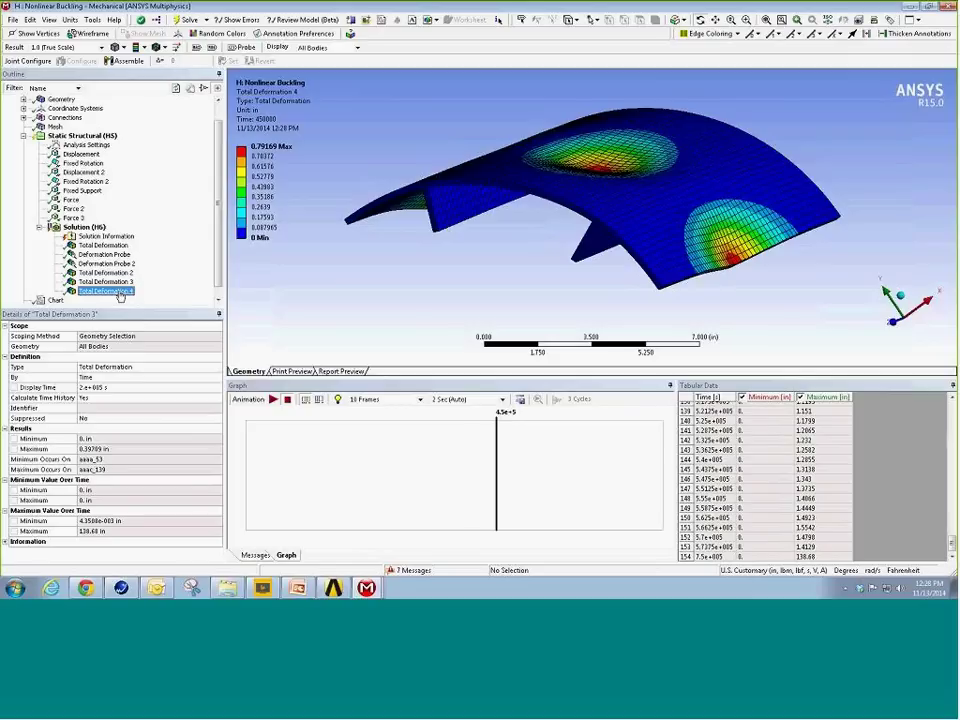
left_click_drag(495, 264, 480, 201)
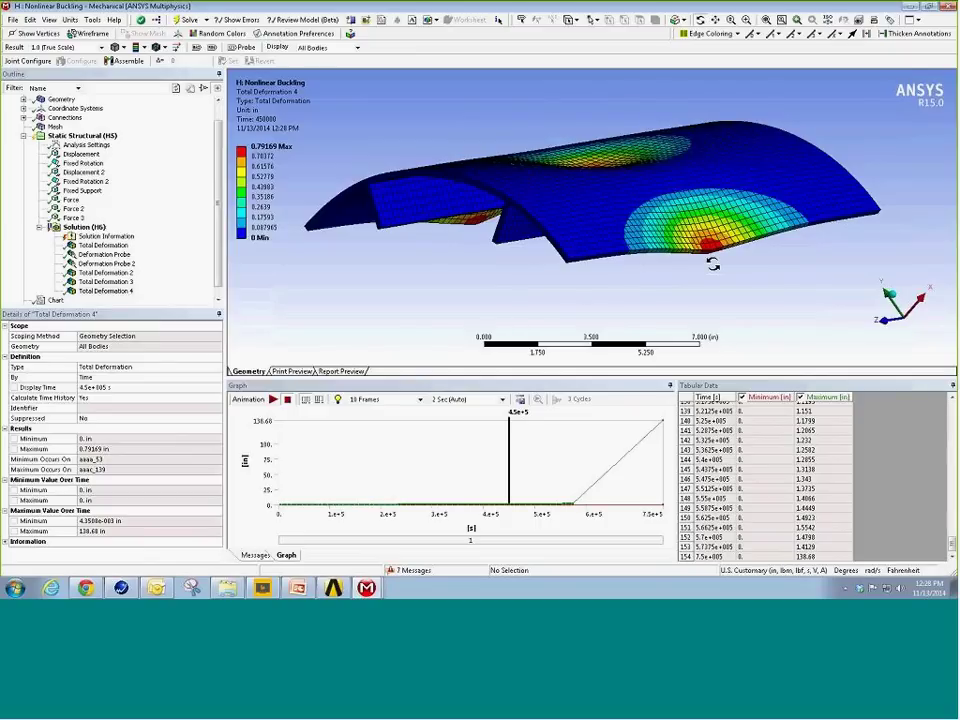
left_click_drag(373, 186, 426, 266)
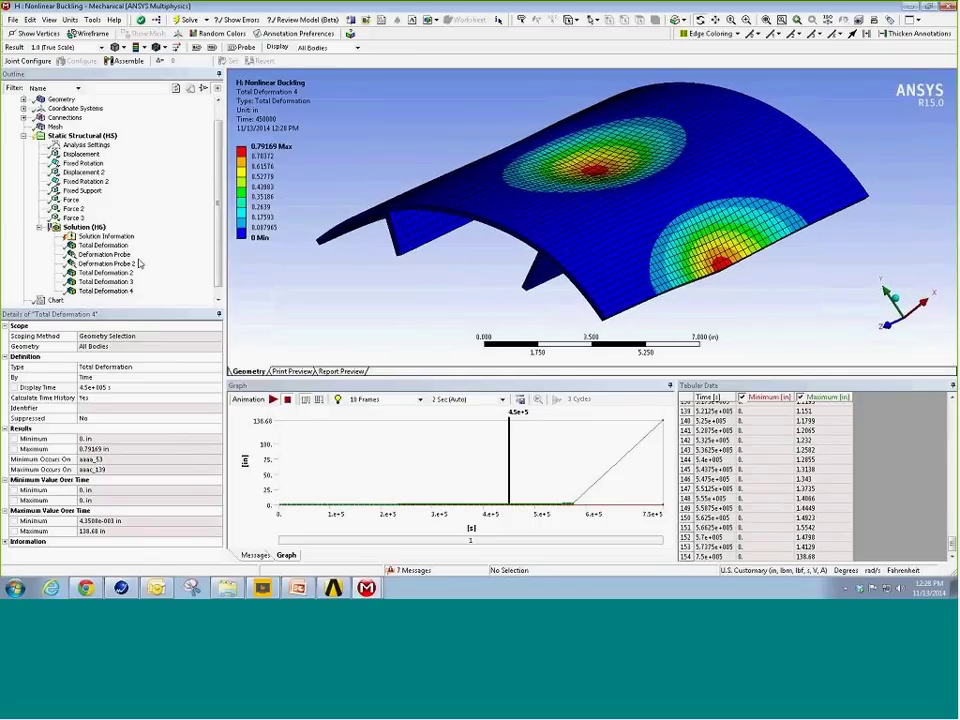
Return to Total Deformation, peaking at 1.4129 in at 573750 s.
left_click(105, 245)
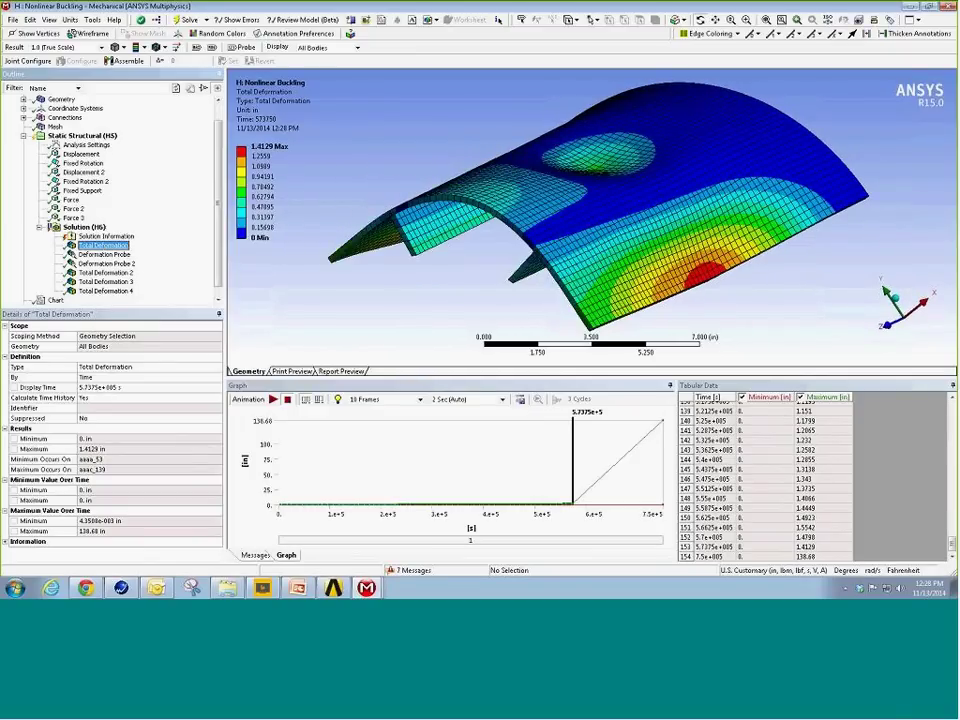
left_click_drag(392, 240, 640, 258)
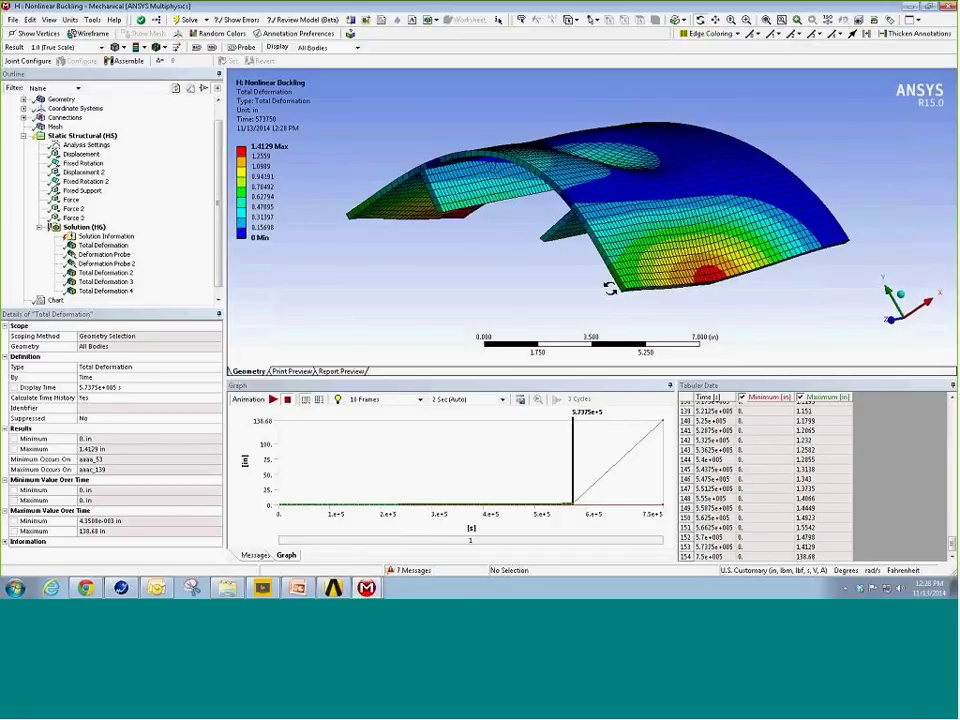
scroll(57, 300, "down", 1)
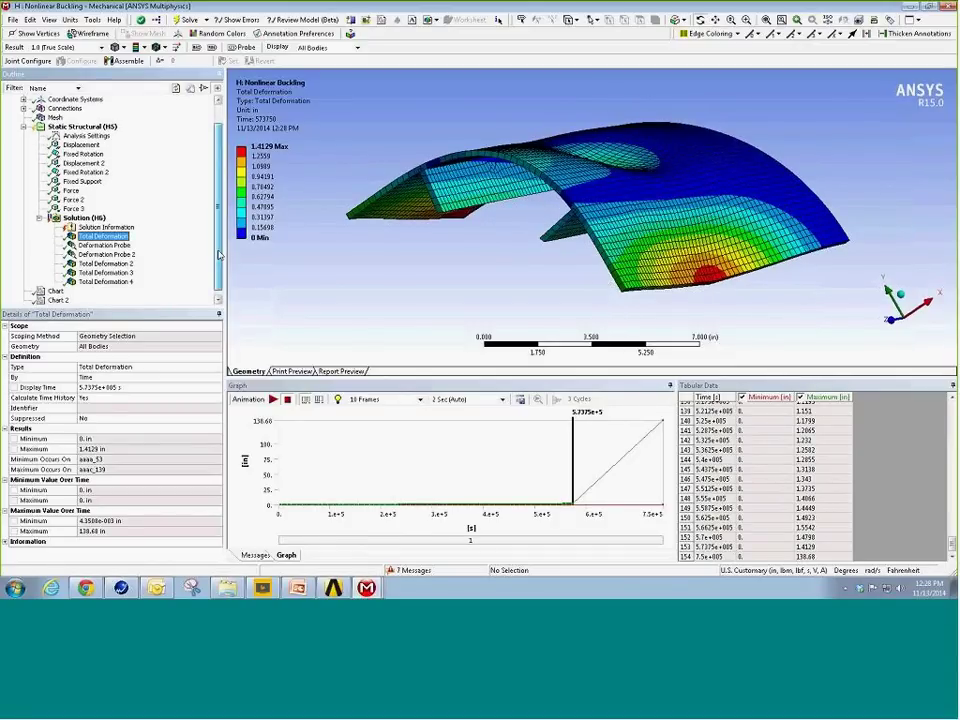
Show Chart 2 in an enlarged graph zoomed to the -1.5525 to 0 in deflection range.
left_click(57, 300)
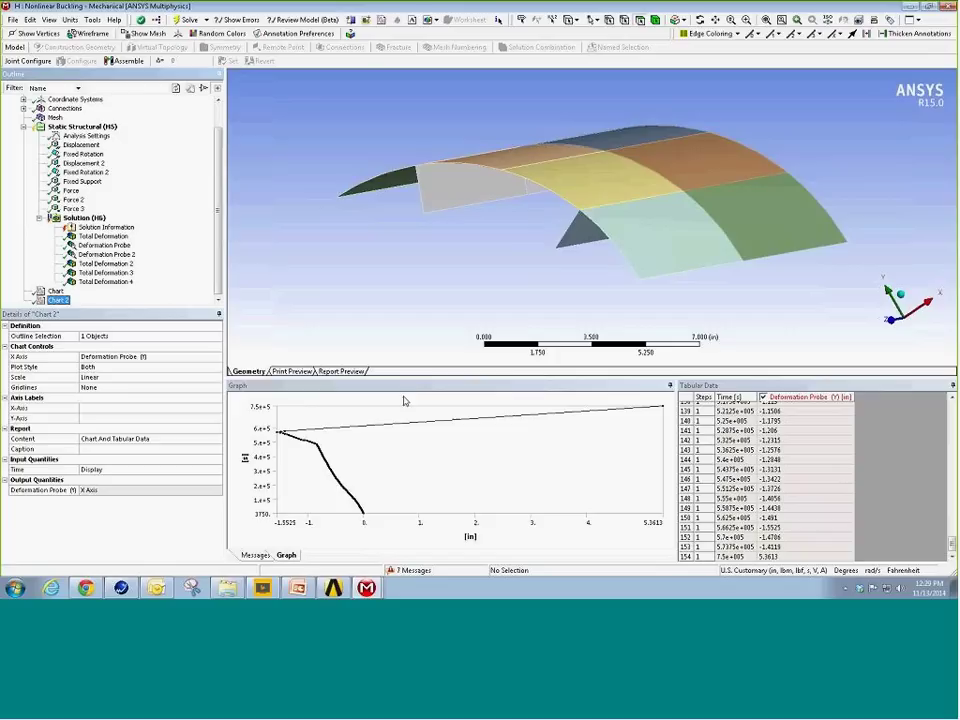
left_click_drag(414, 380, 429, 250)
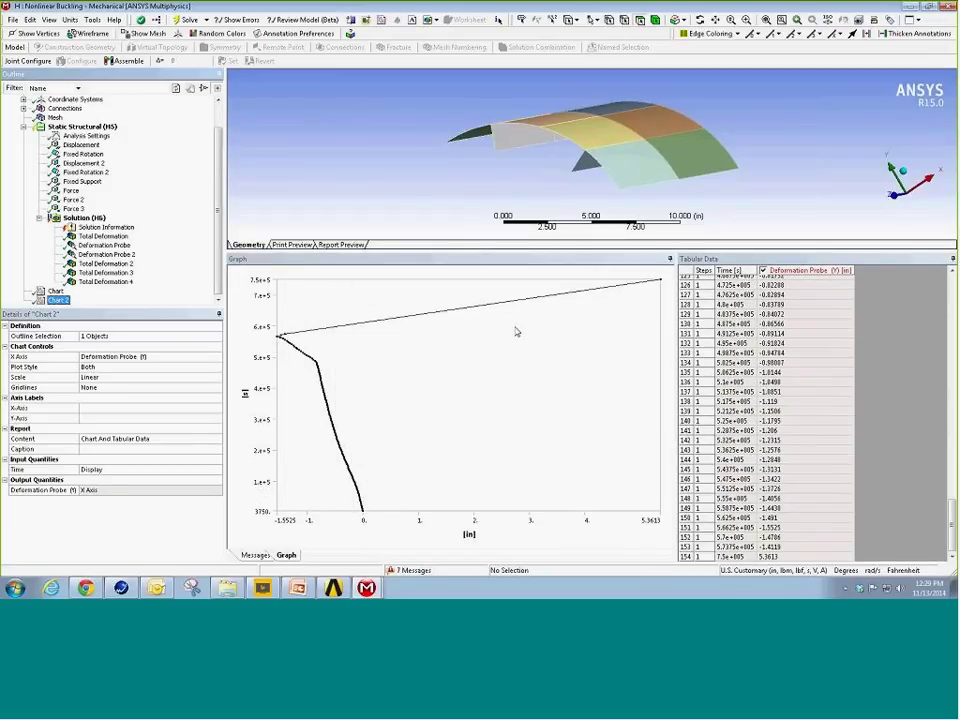
left_click(358, 447)
left_click_drag(365, 447, 283, 452)
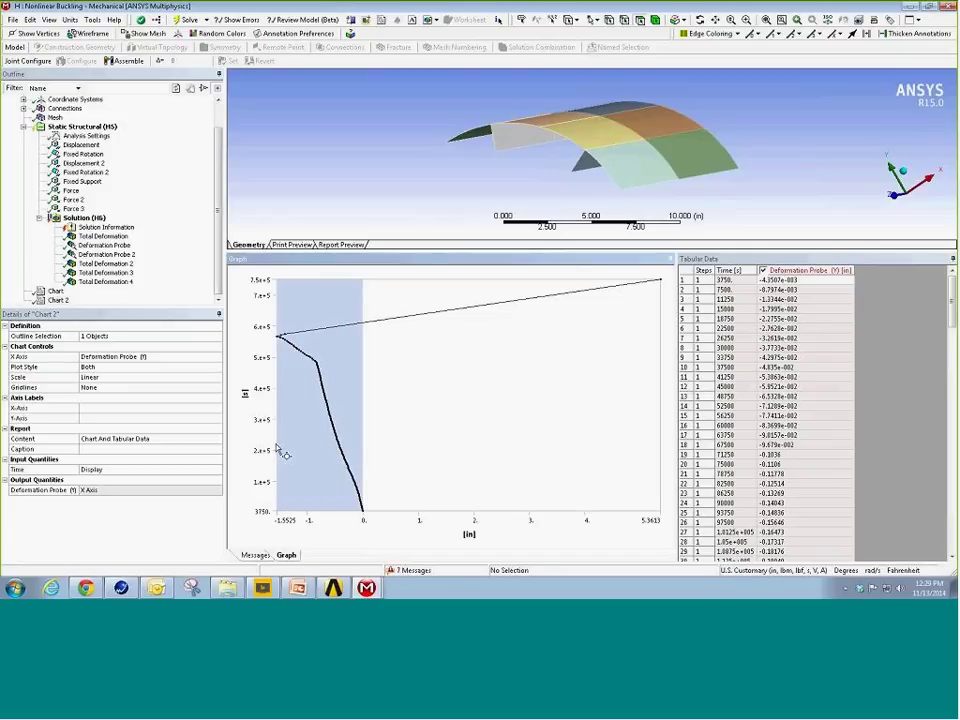
right_click(309, 425)
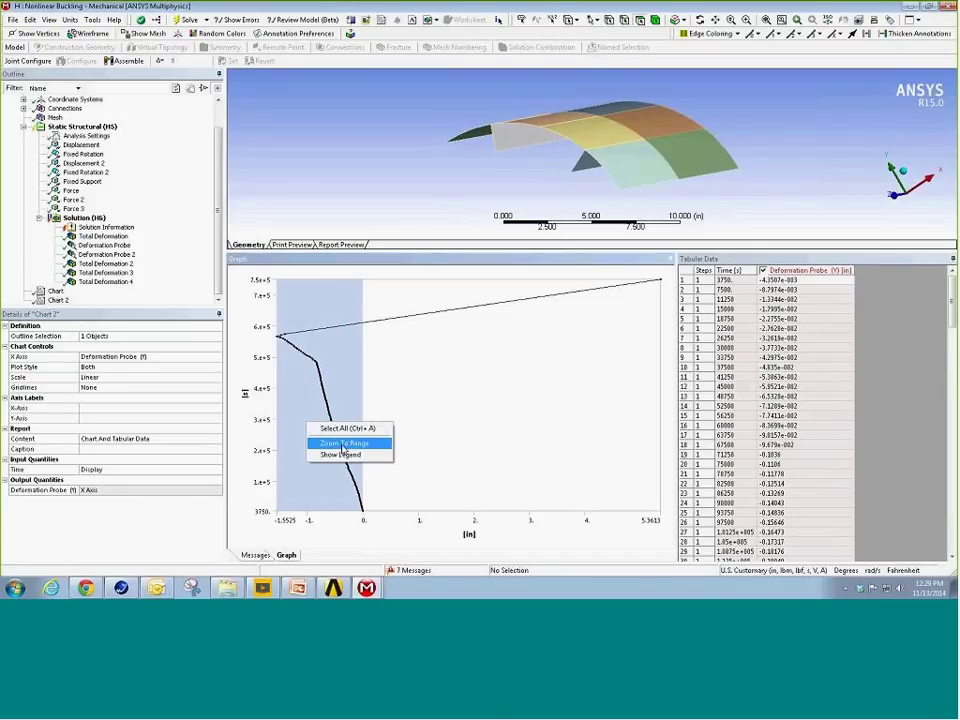
left_click(342, 446)
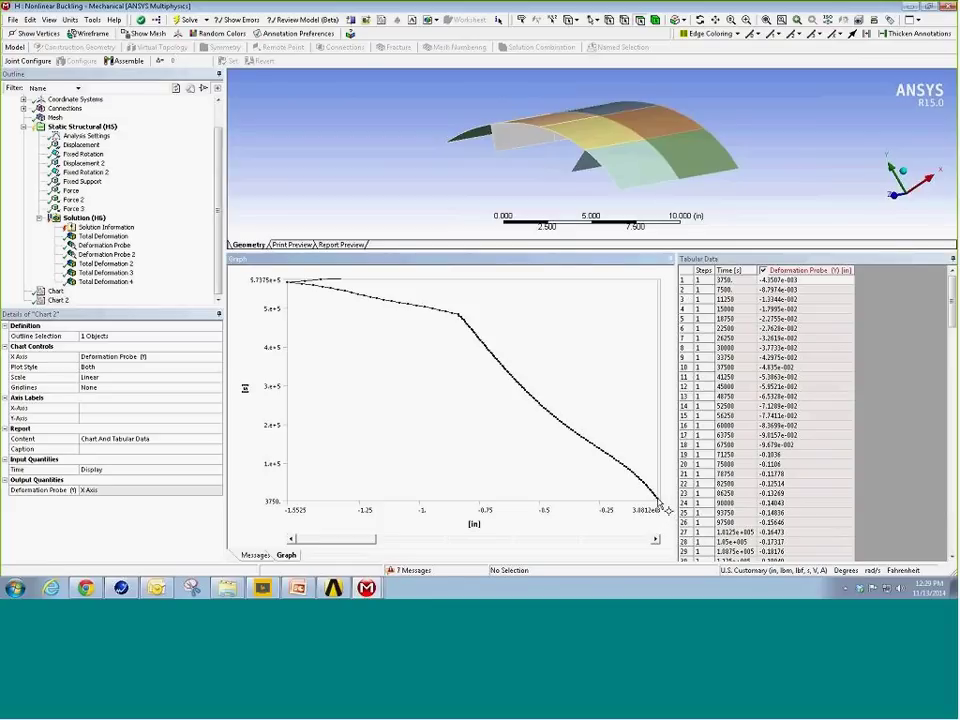
Move the chart marker near the curve's end and along its lower section to read values.
left_click_drag(656, 501, 290, 480)
left_click_drag(656, 500, 621, 475)
left_click_drag(625, 475, 503, 373)
Zoom the Deformation Probe 2 chart into the curve's right end near zero deflection.
left_click(55, 290)
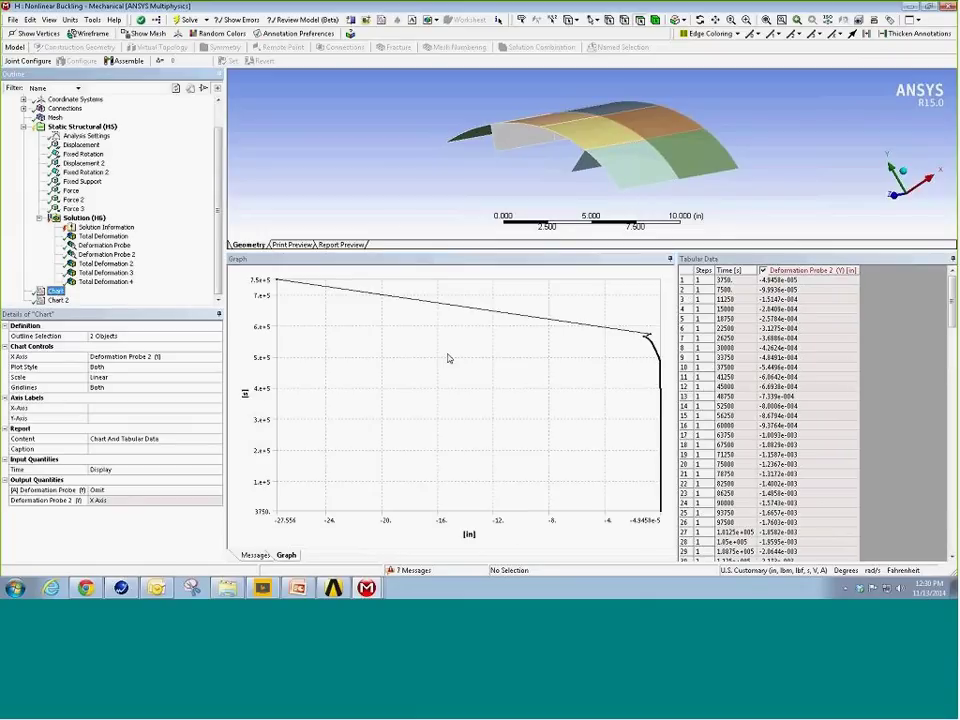
left_click_drag(645, 386, 670, 399)
right_click(665, 396)
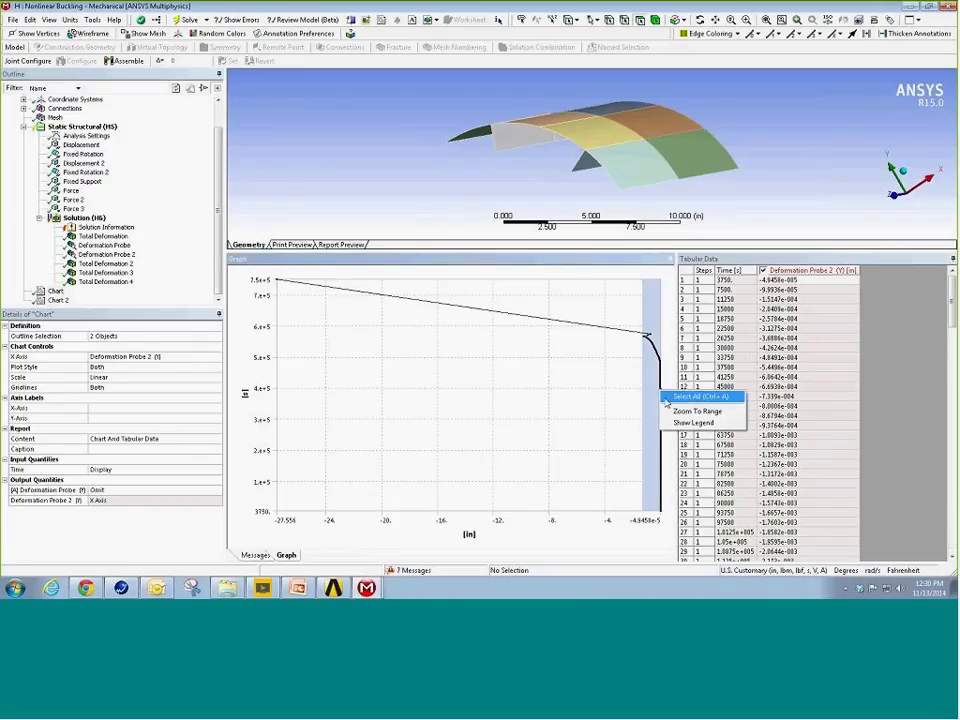
left_click(707, 413)
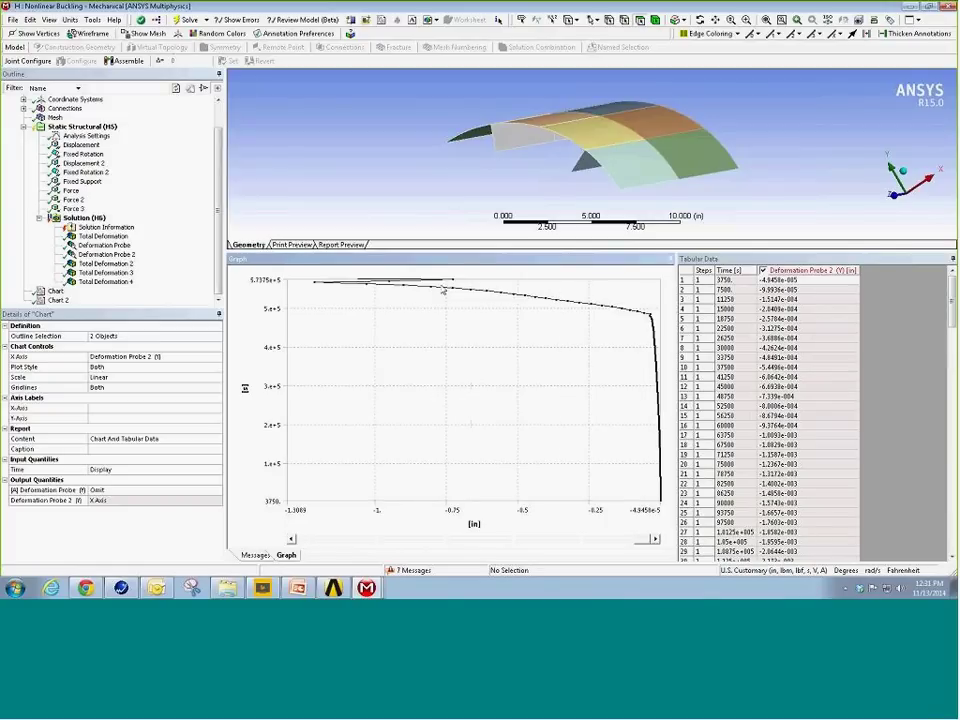
Mark the curve's first data point, then minimize Mechanical to reveal the Workbench project.
left_click(310, 289)
left_click_drag(952, 305, 952, 515)
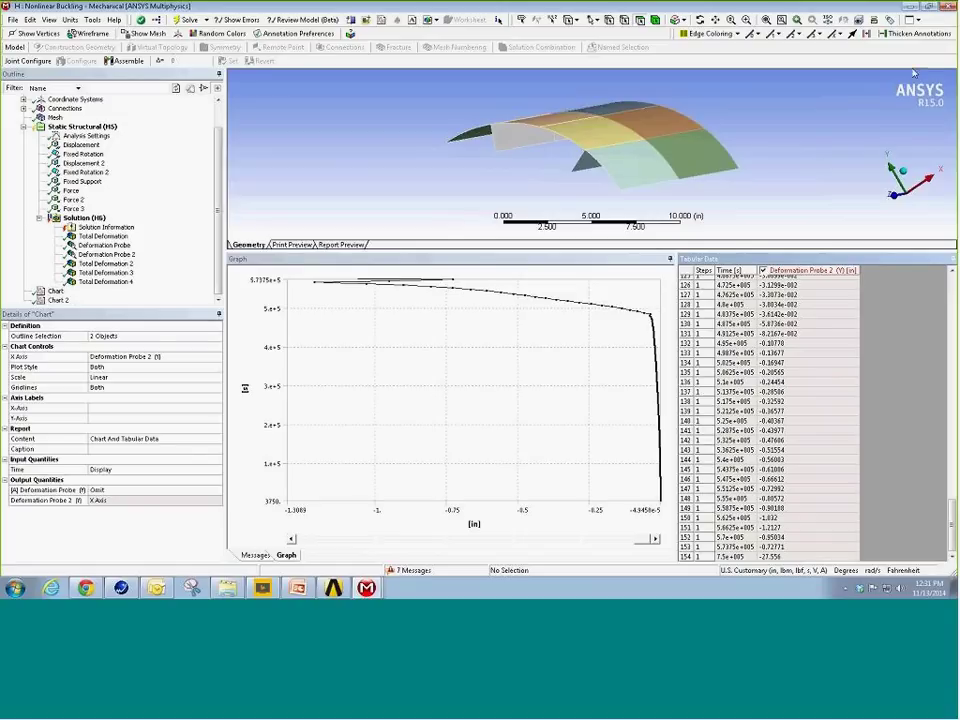
left_click(911, 8)
Show the Stabilize Nonlinear Controls: constant energy stabilization, 1.e-004 dissipation ratio, 0.2 force limit.
mouse_move(367, 588)
left_click(430, 561)
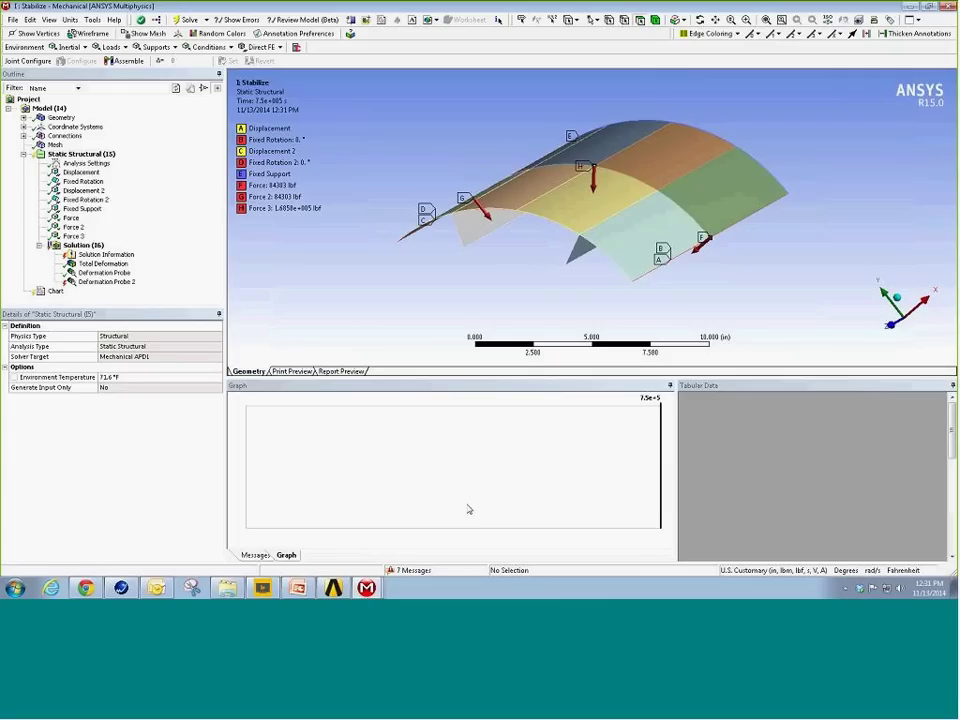
mouse_move(784, 251)
middle_mouse_down()
mouse_move(740, 240)
mouse_move(775, 256)
middle_mouse_up()
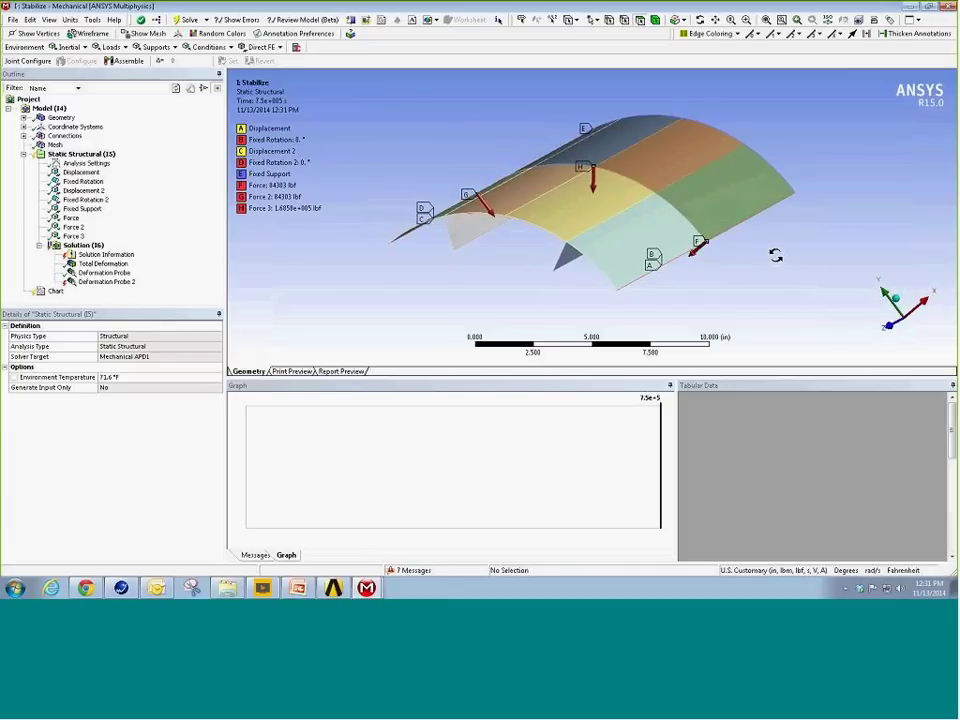
left_click(87, 164)
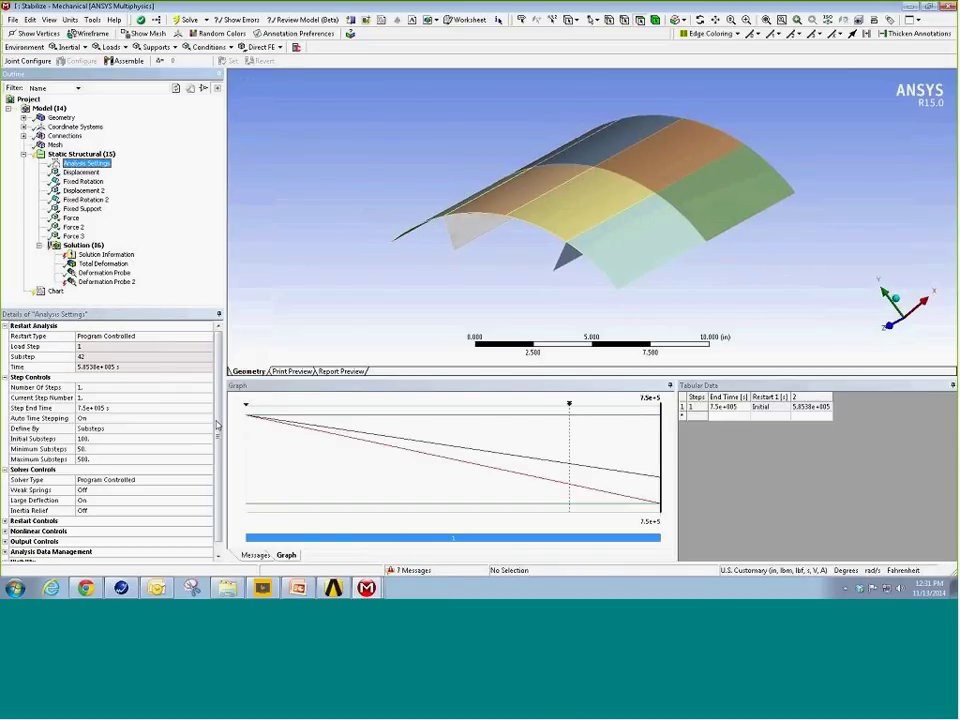
scroll(220, 424, "down", 1)
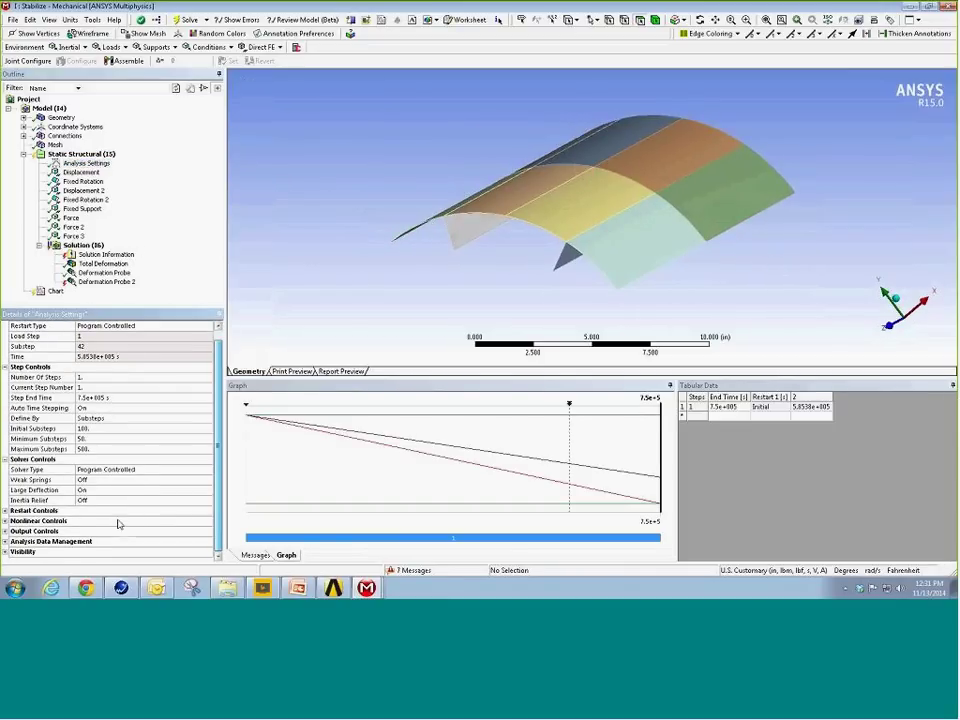
left_click(5, 521)
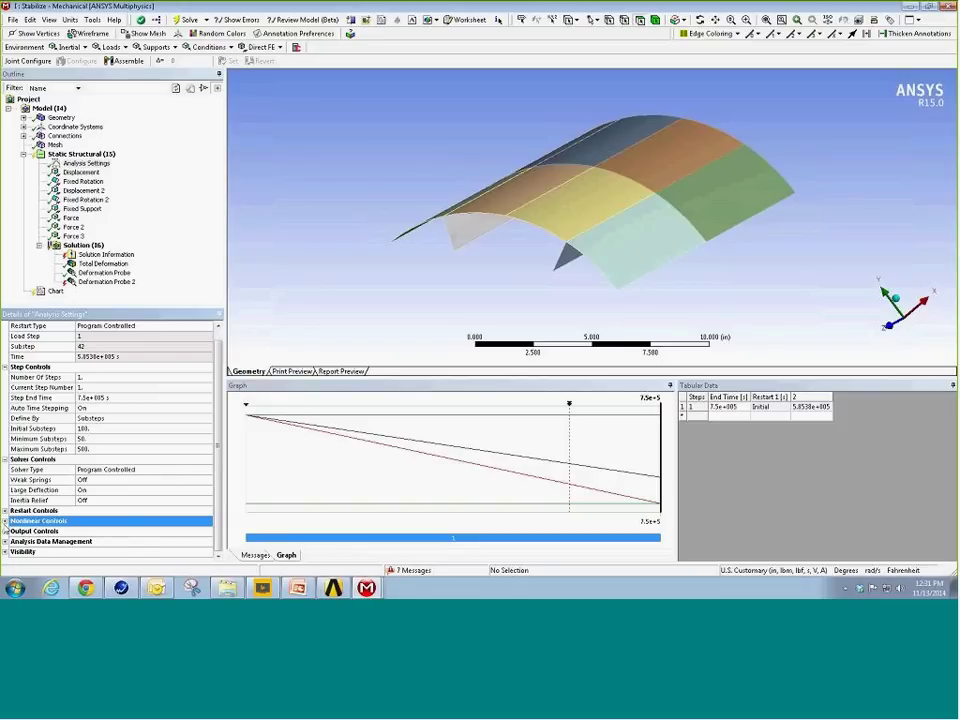
left_click(5, 521)
scroll(210, 450, "down", 4)
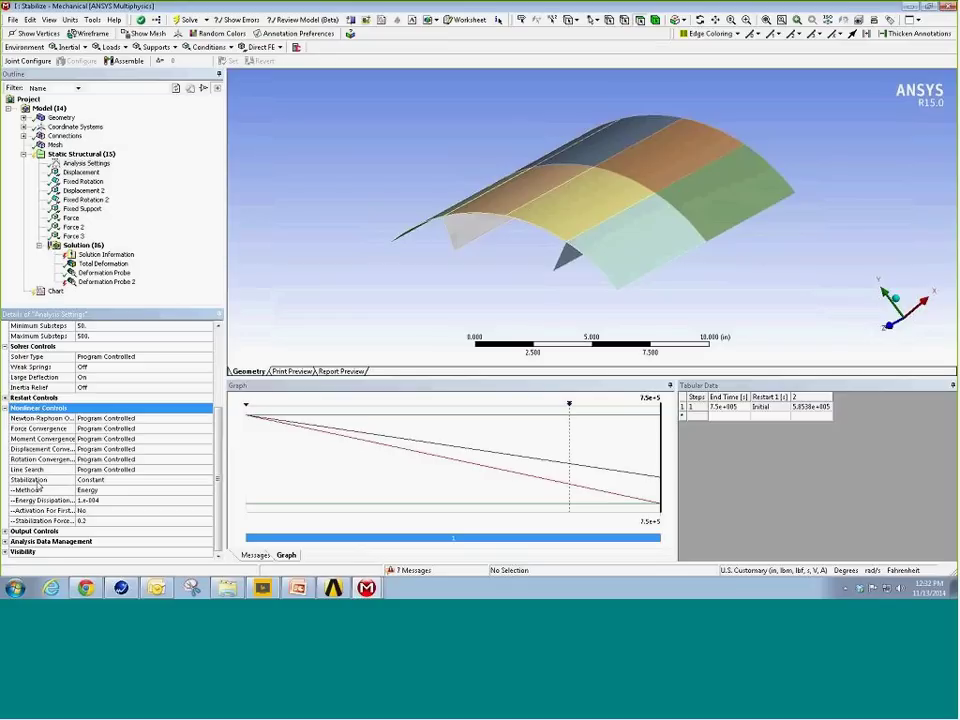
Show the stabilized total deformation with the undeformed wireframe overlaid, rotated for comparison.
left_click(103, 263)
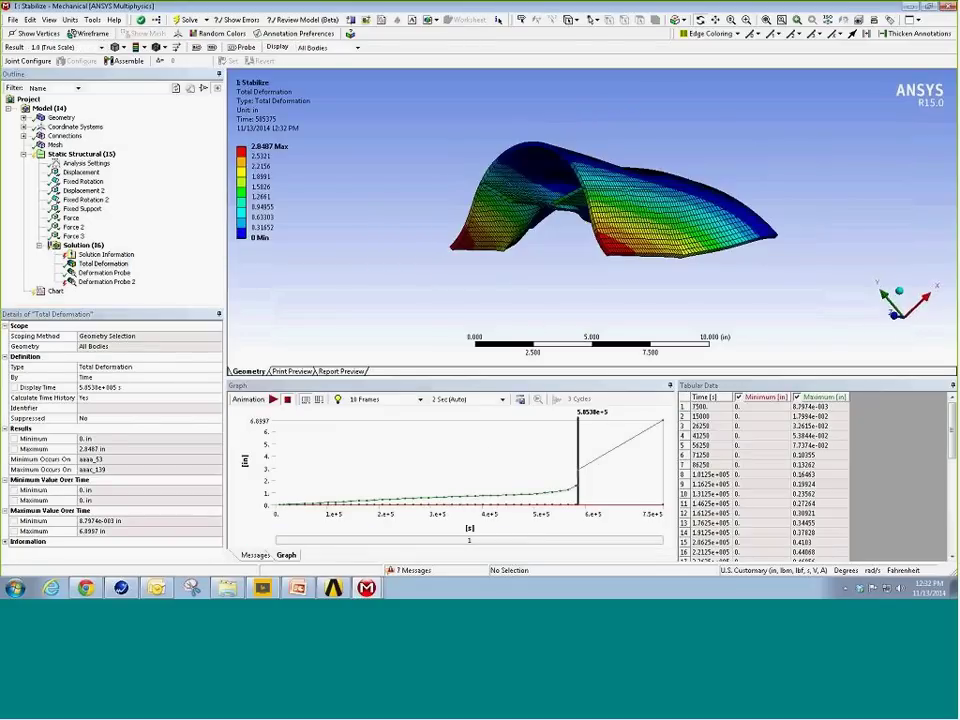
middle_click_drag(591, 235, 576, 241)
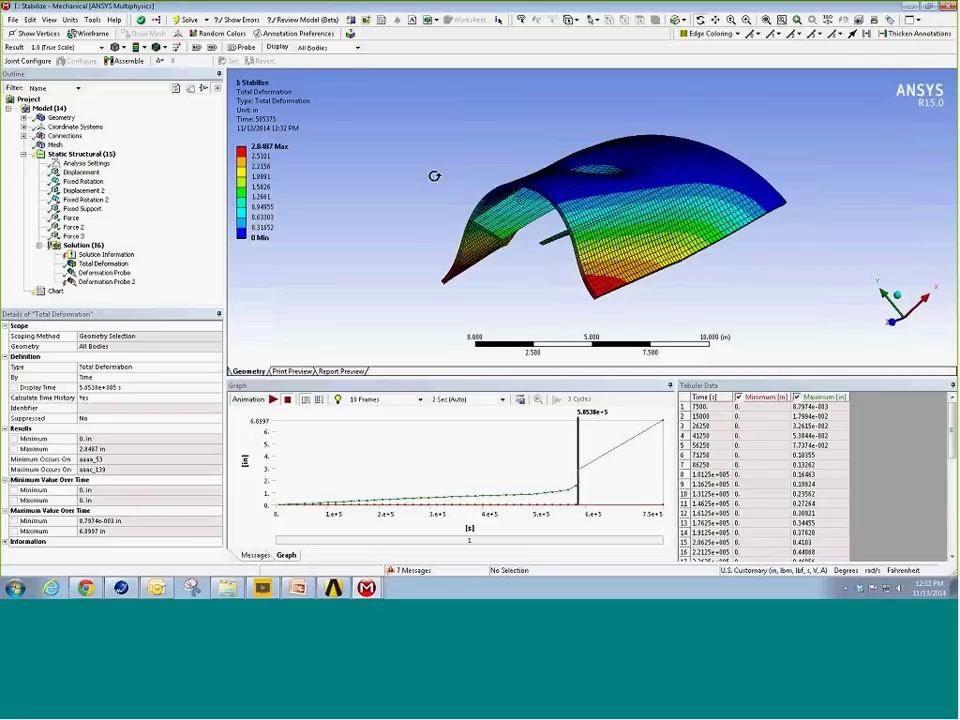
left_click(158, 47)
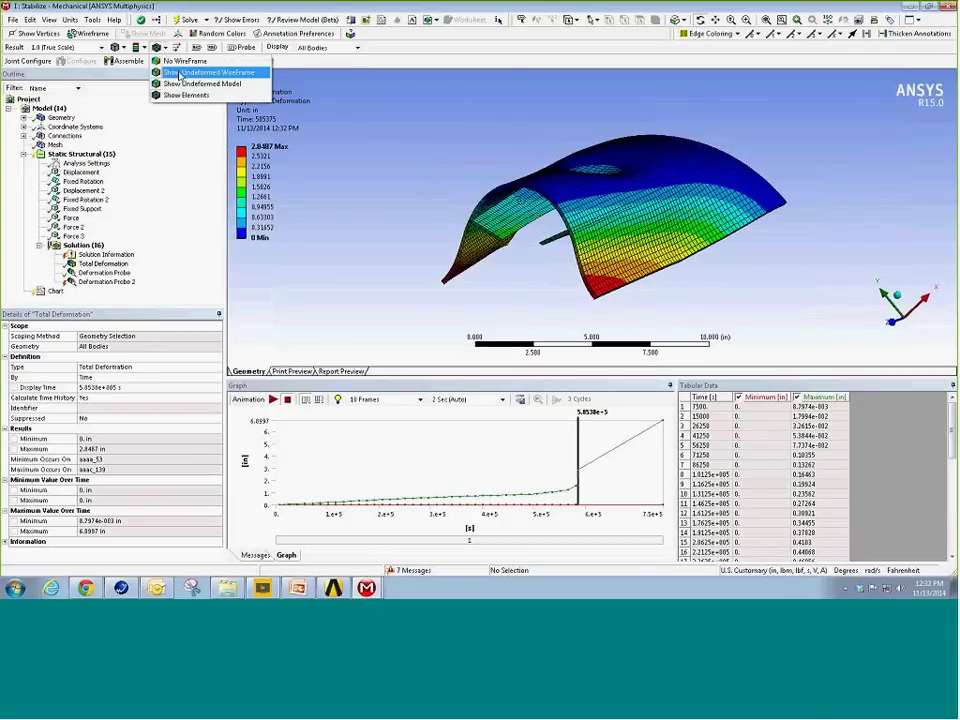
left_click(190, 72)
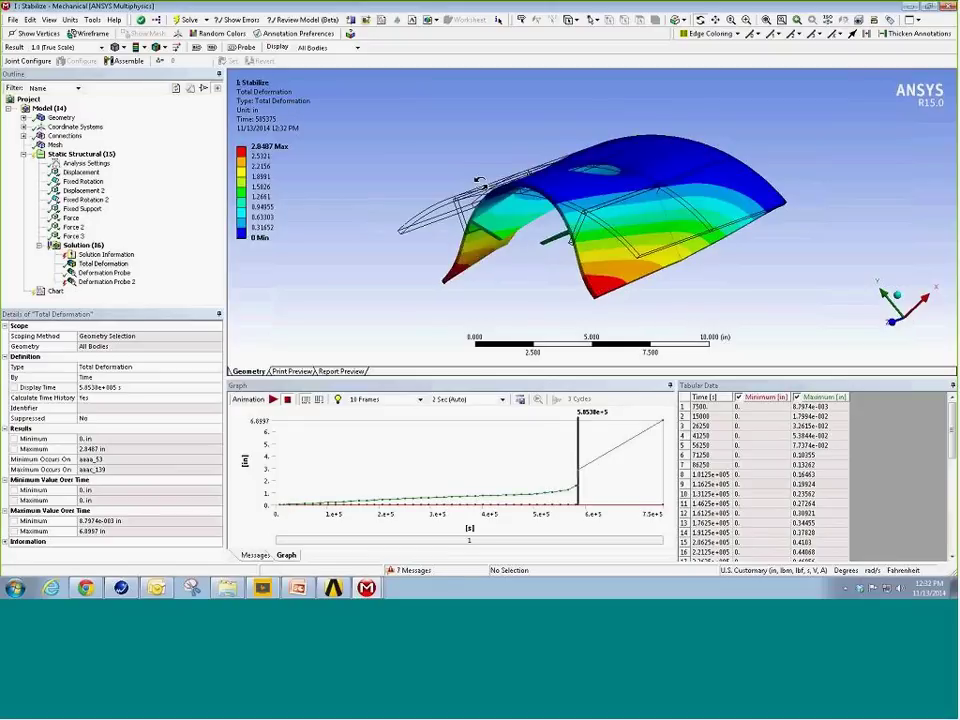
left_click_drag(531, 175, 480, 175)
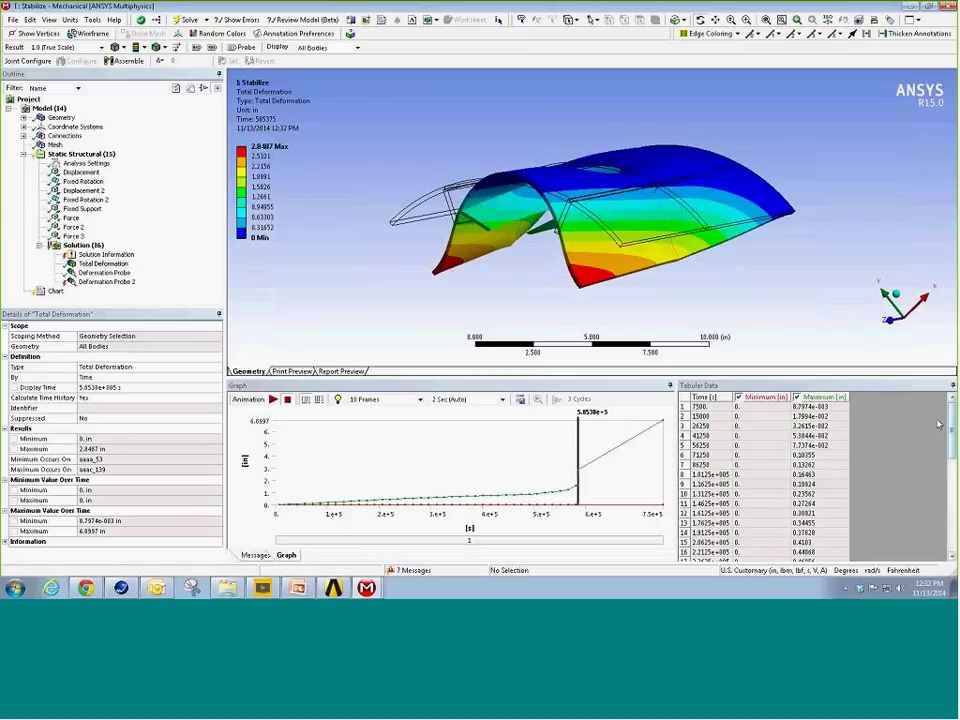
Pick time step row 42, then enlarge the load-deflection Chart reaching -2.3585 in.
scroll(941, 424, "down", 9)
left_click(711, 547)
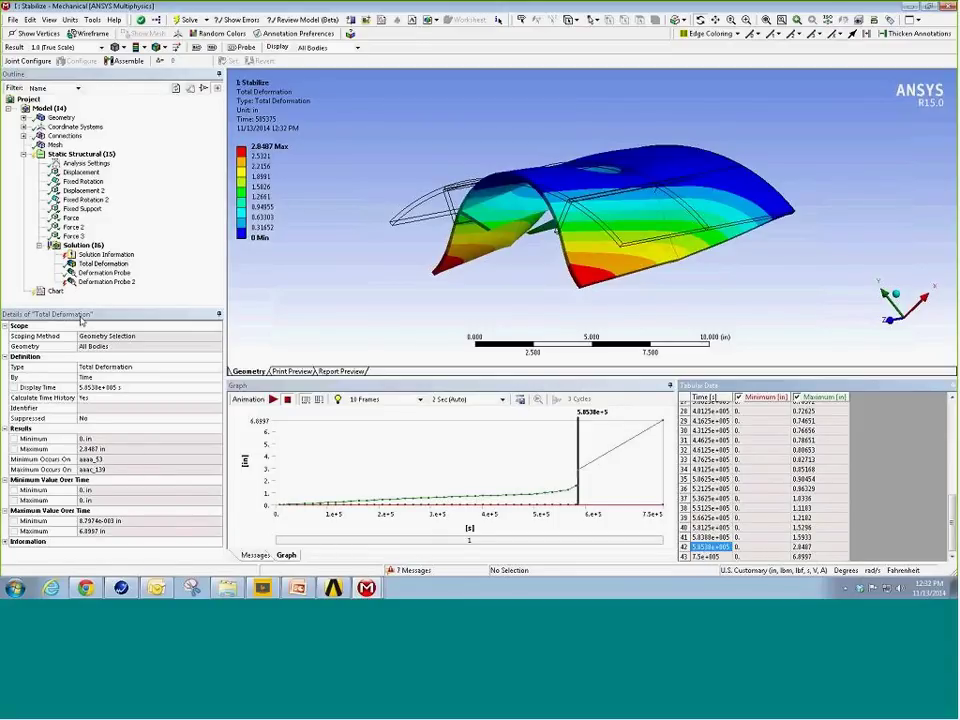
left_click(55, 291)
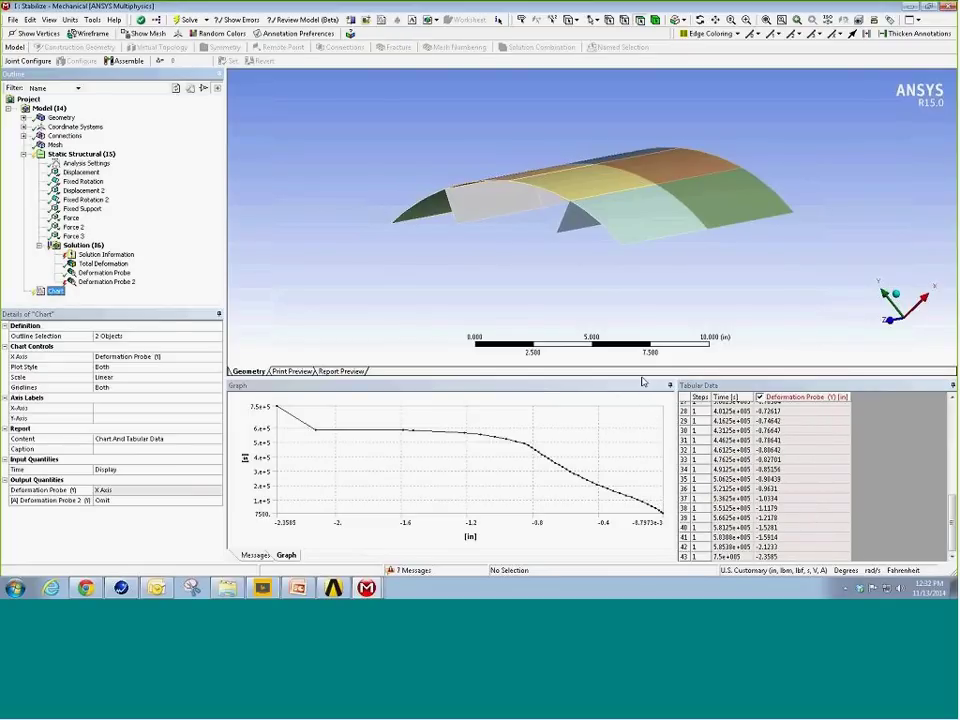
left_click_drag(641, 378, 641, 256)
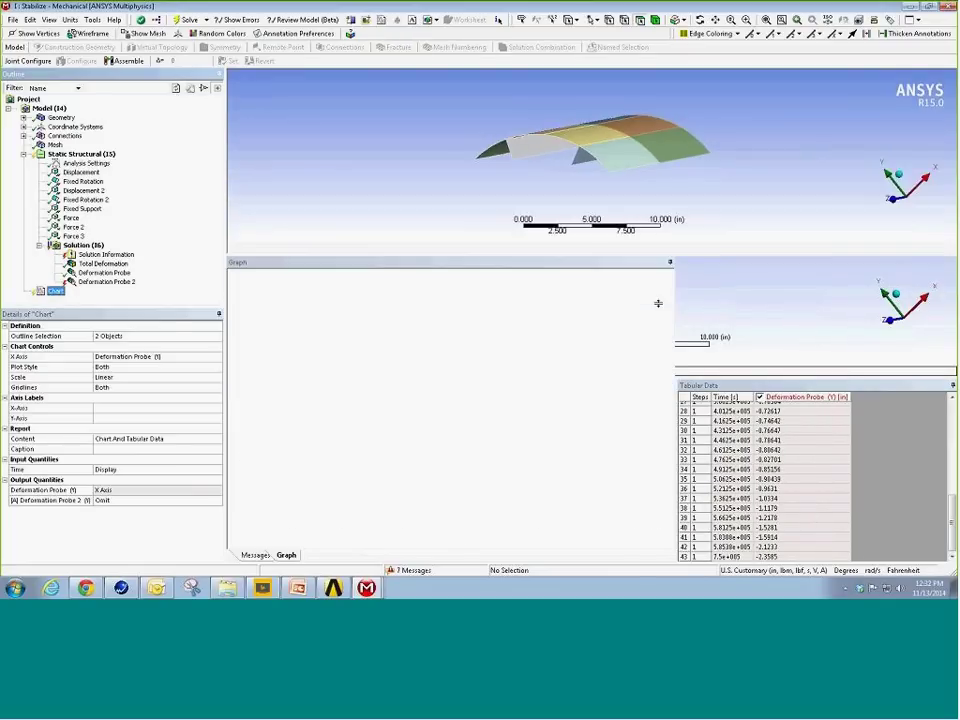